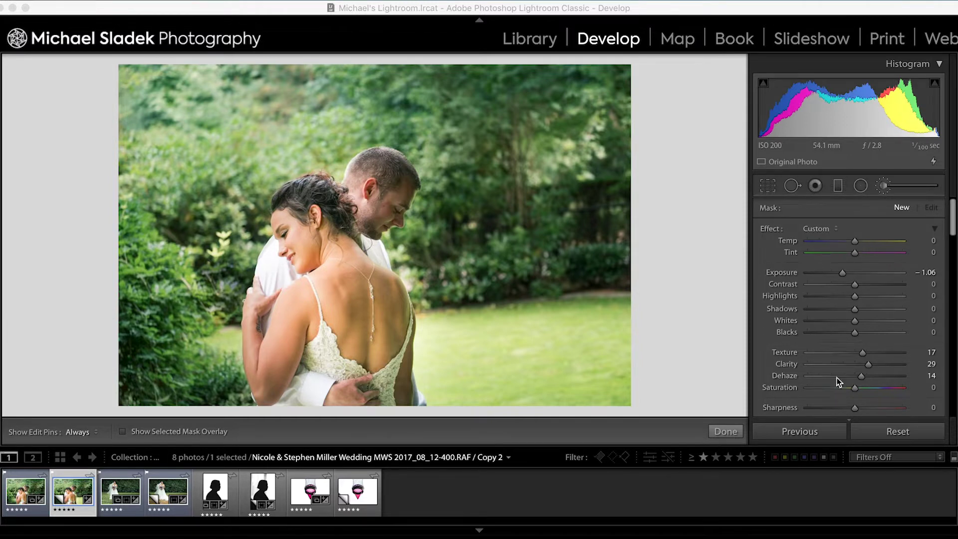
# Scroll the right panel to bring the Adjustment Brush settings into view
pyautogui.moveTo(953, 219)
pyautogui.mouseDown()
pyautogui.moveTo(953, 248)
pyautogui.moveTo(949, 209)
pyautogui.mouseUp()
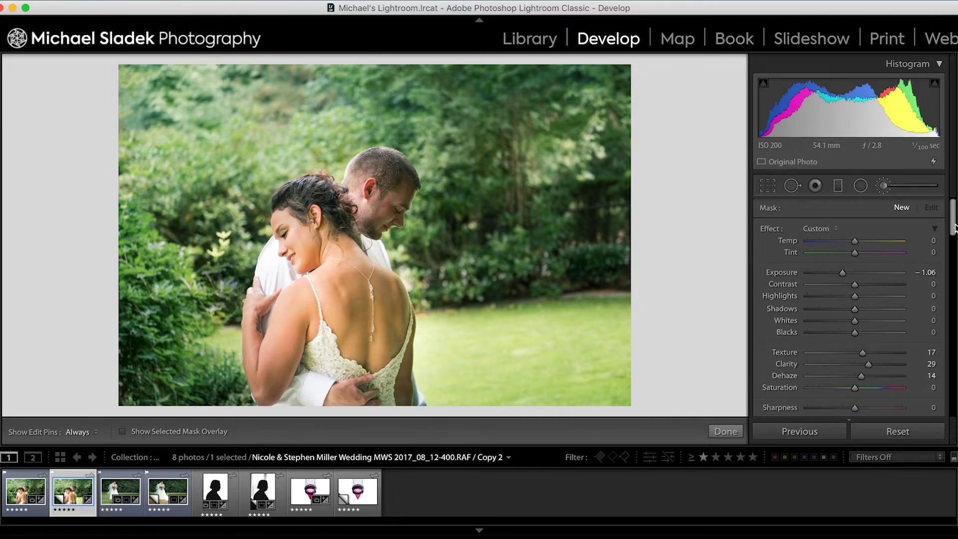
pyautogui.scroll(-5, 954, 228)
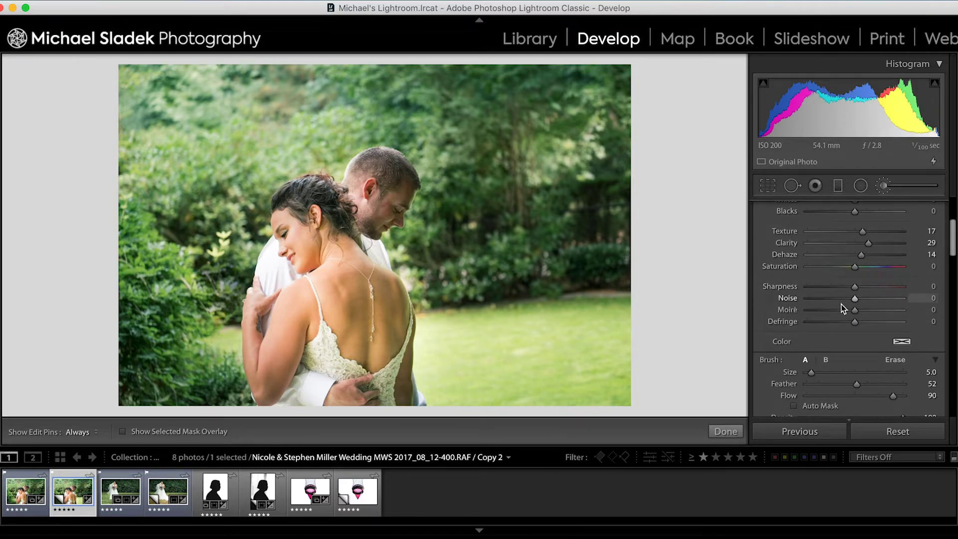
pyautogui.scroll(-2, 861, 308)
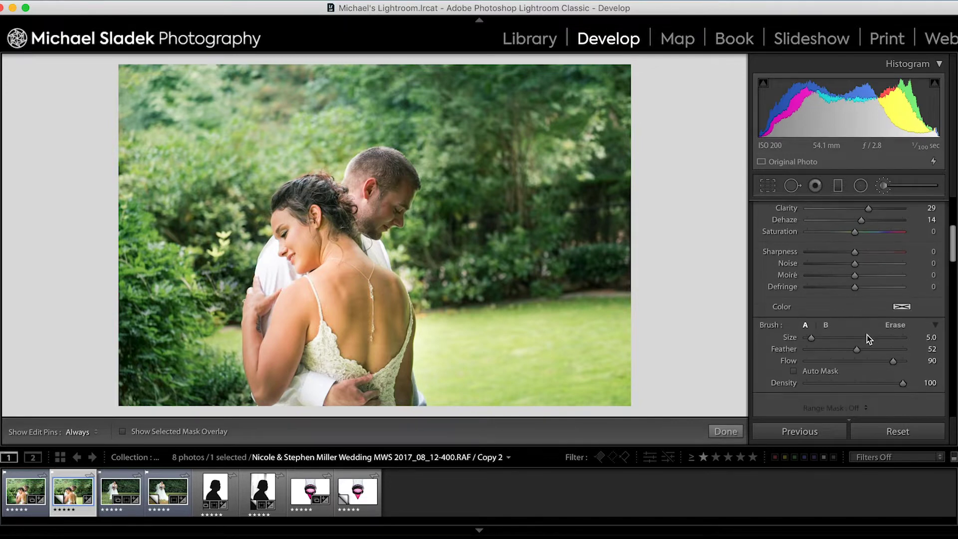
pyautogui.scroll(-3, 923, 248)
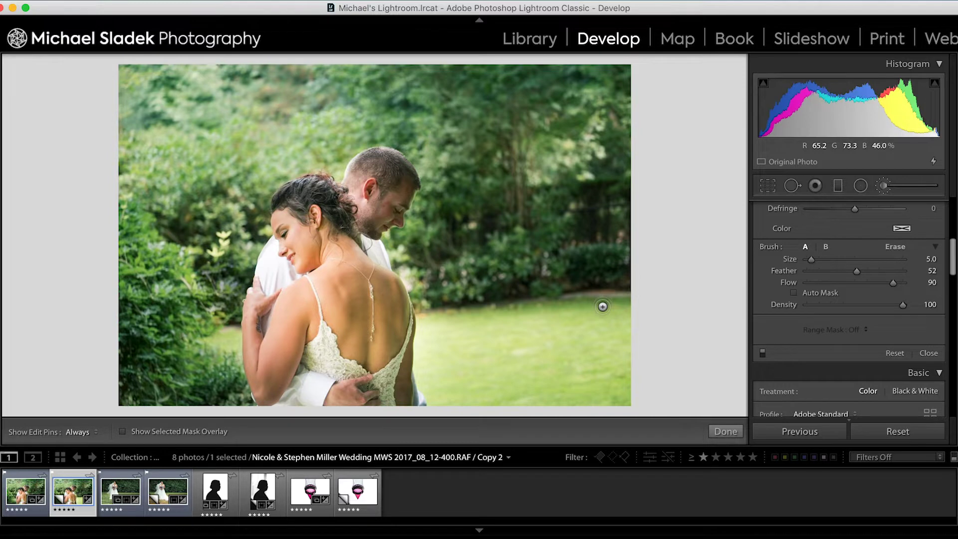
pyautogui.moveTo(953, 260); pyautogui.dragTo(953, 216)
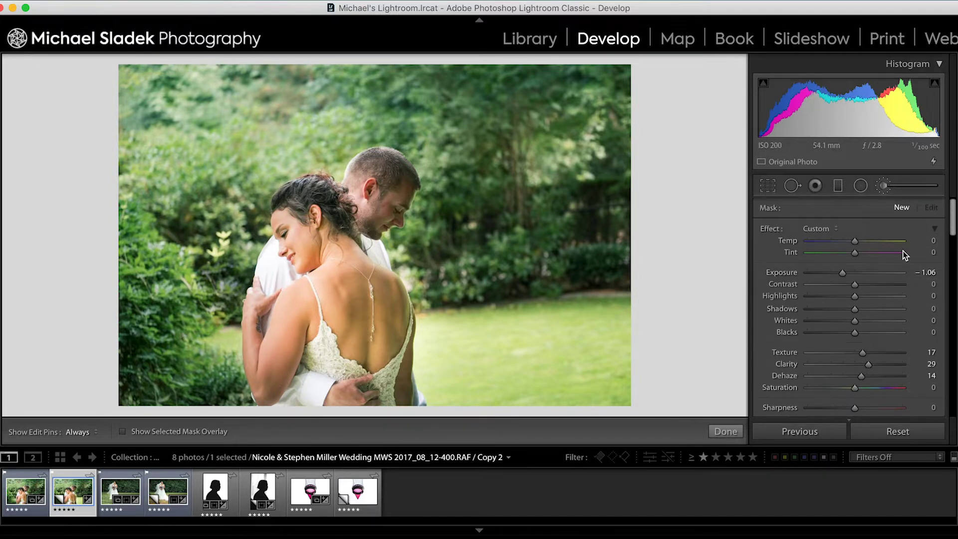
pyautogui.moveTo(952, 227); pyautogui.dragTo(953, 249)
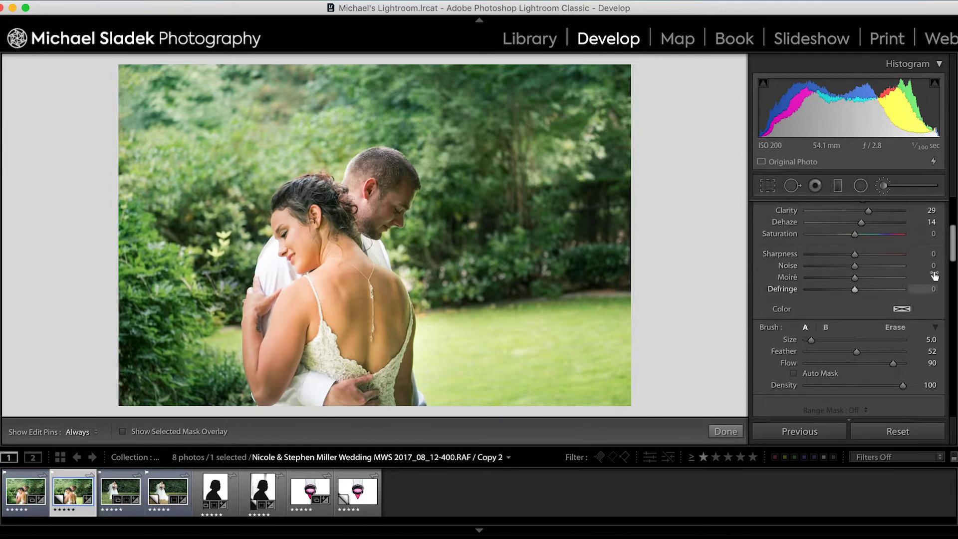
pyautogui.moveTo(953, 250); pyautogui.dragTo(953, 259)
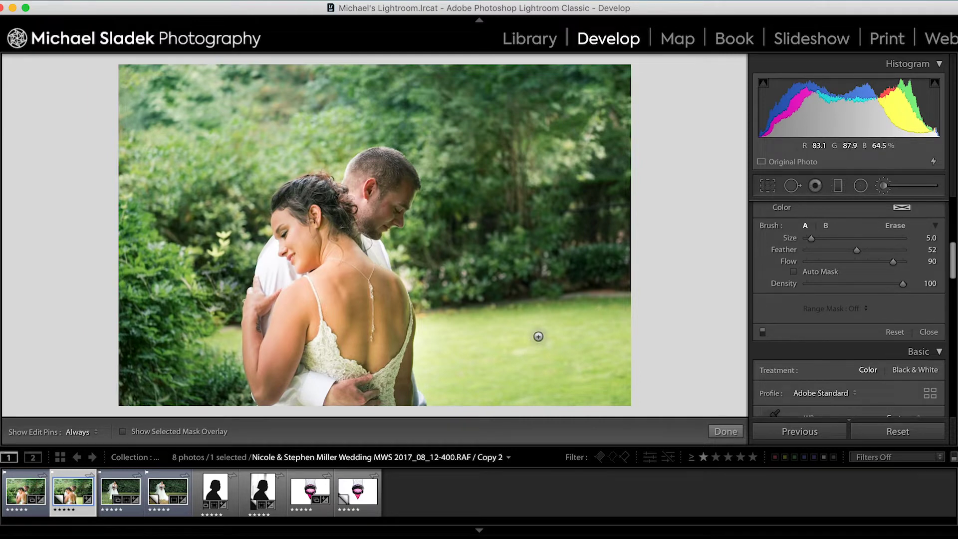
# Set the brush Size to 20.0 and the Flow to 100
pyautogui.scroll(6, 539, 336)
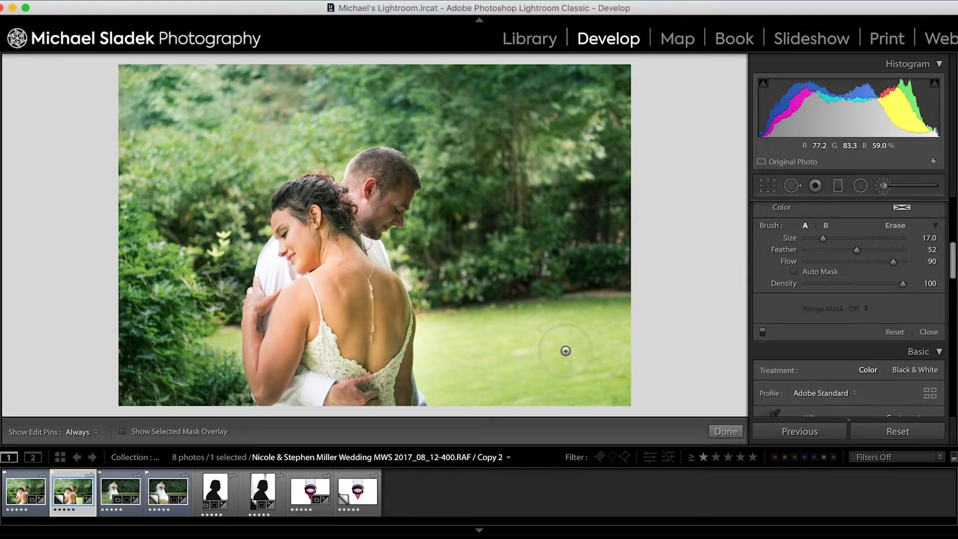
pyautogui.scroll(4, 565, 351)
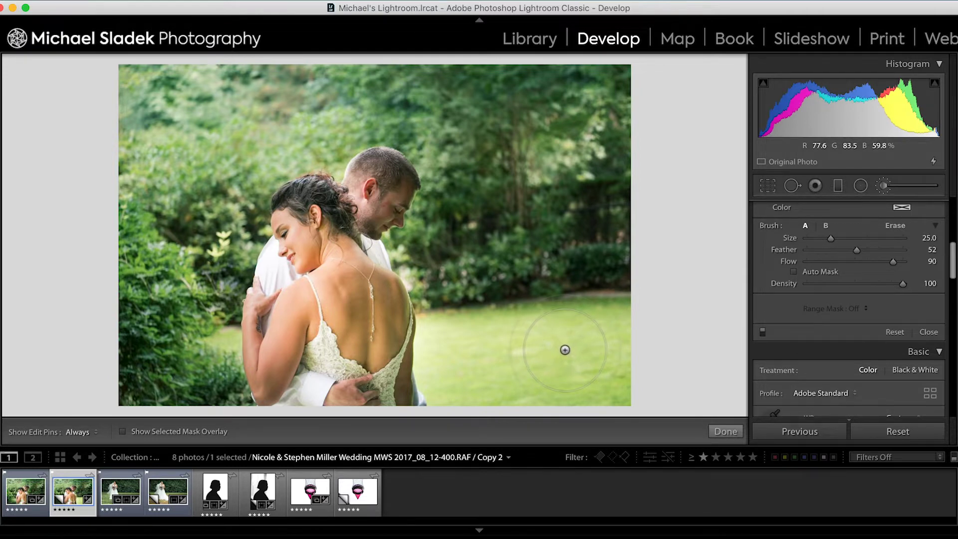
pyautogui.scroll(-6, 565, 350)
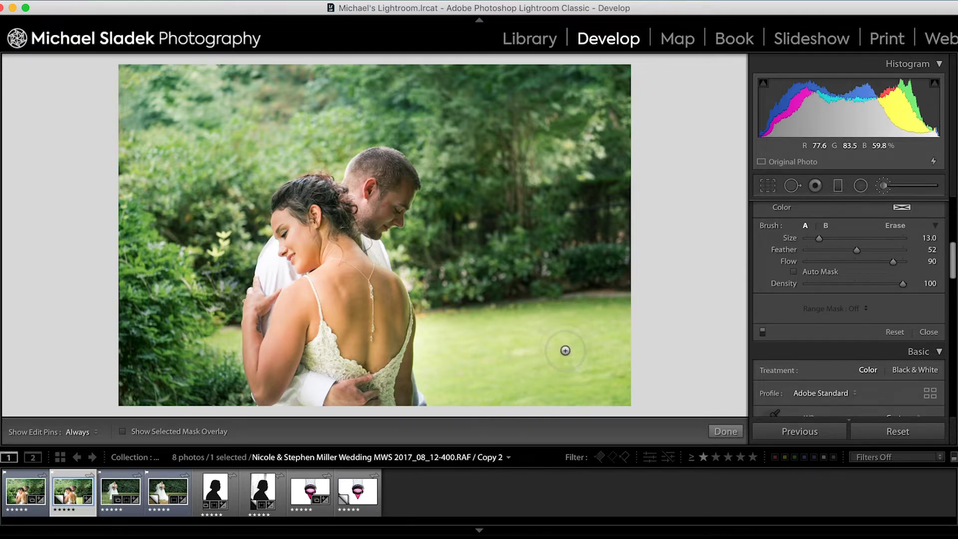
pyautogui.scroll(-1, 565, 350)
pyautogui.scroll(4, 565, 351)
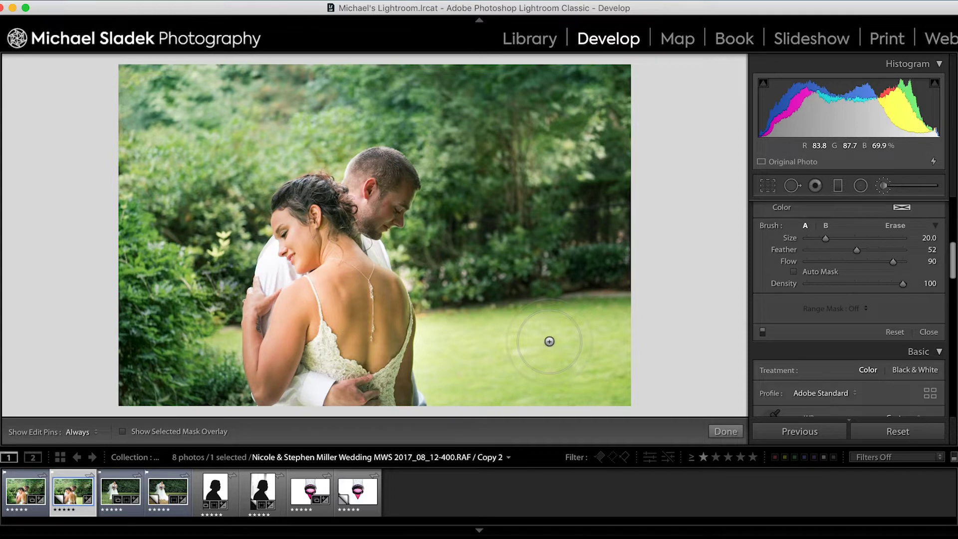
pyautogui.click(893, 262)
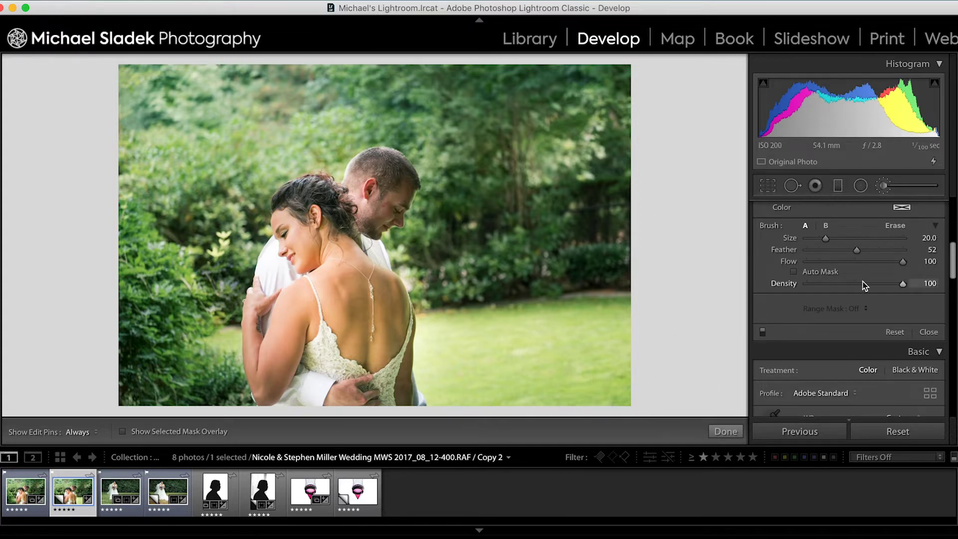
# Scroll up in the Adjustment Brush view, keeping brush Flow at 100
pyautogui.scroll(5, 861, 283)
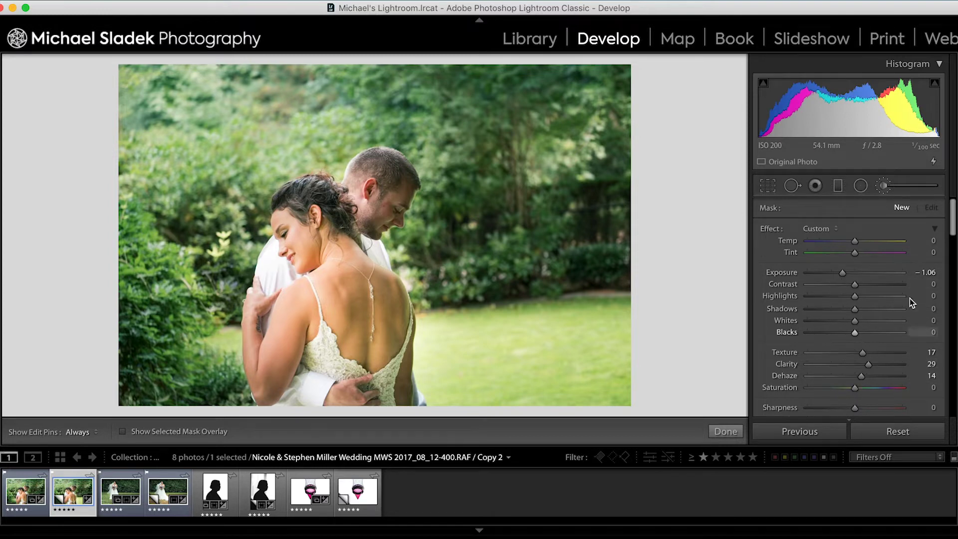
# Reset the brush effect's Exposure, Texture, Clarity and Dehaze sliders to 0
pyautogui.moveTo(951, 221)
pyautogui.mouseDown()
pyautogui.moveTo(950, 238)
pyautogui.moveTo(949, 216)
pyautogui.mouseUp()
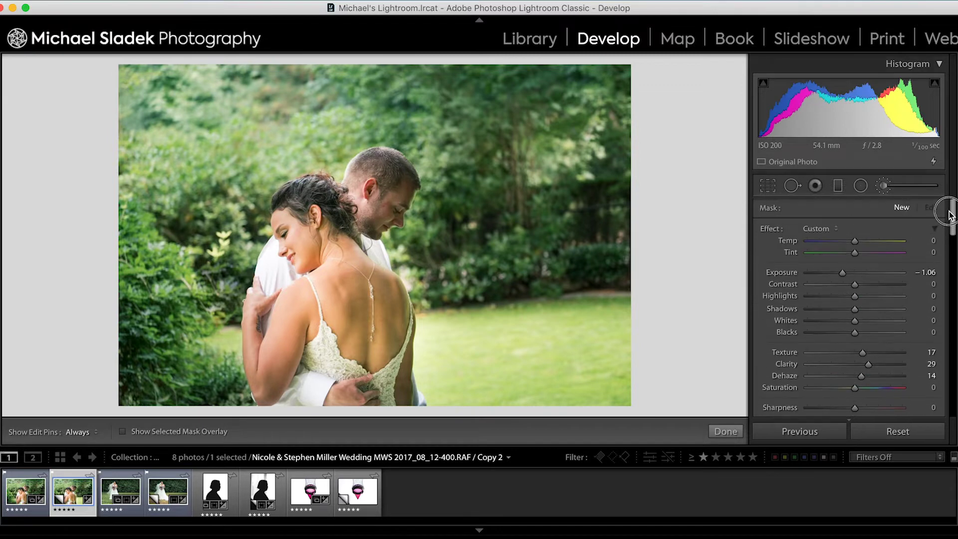
pyautogui.doubleClick(774, 231)
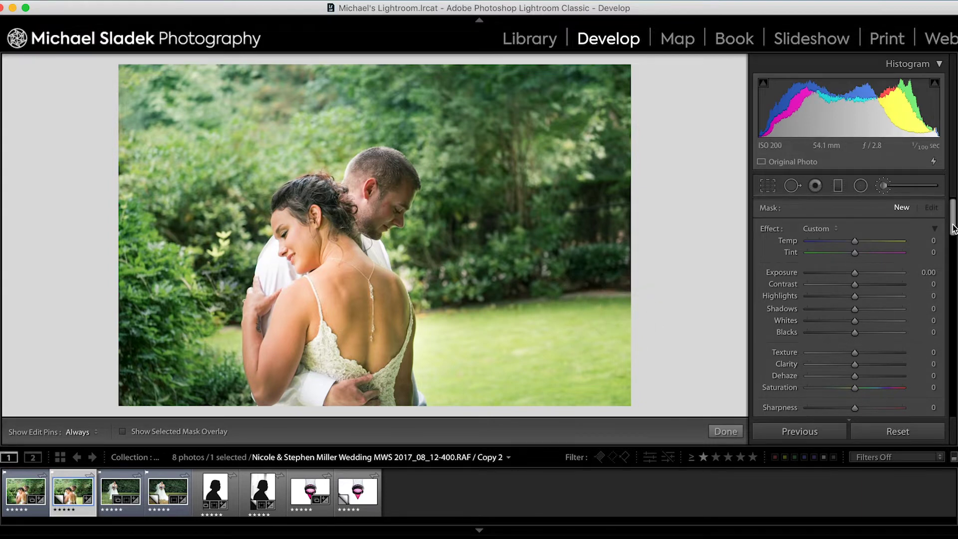
pyautogui.moveTo(952, 228); pyautogui.dragTo(950, 243)
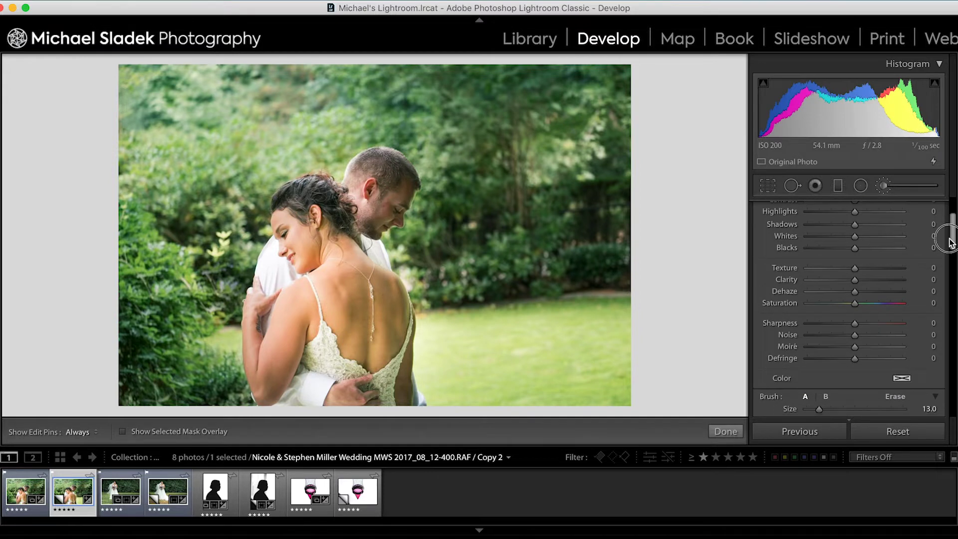
pyautogui.moveTo(949, 243); pyautogui.dragTo(951, 249)
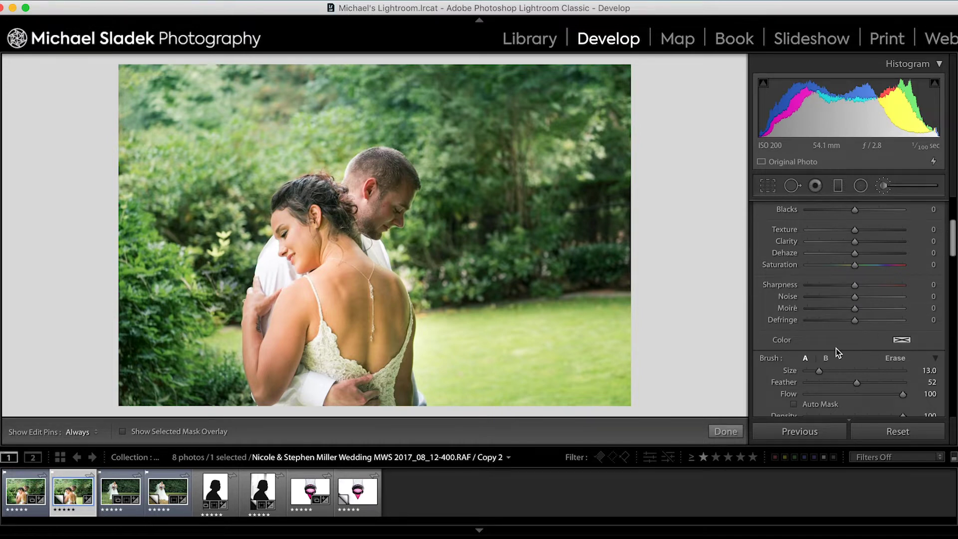
# Give the brush a green colour tint at hue 115, saturation 93%
pyautogui.click(901, 341)
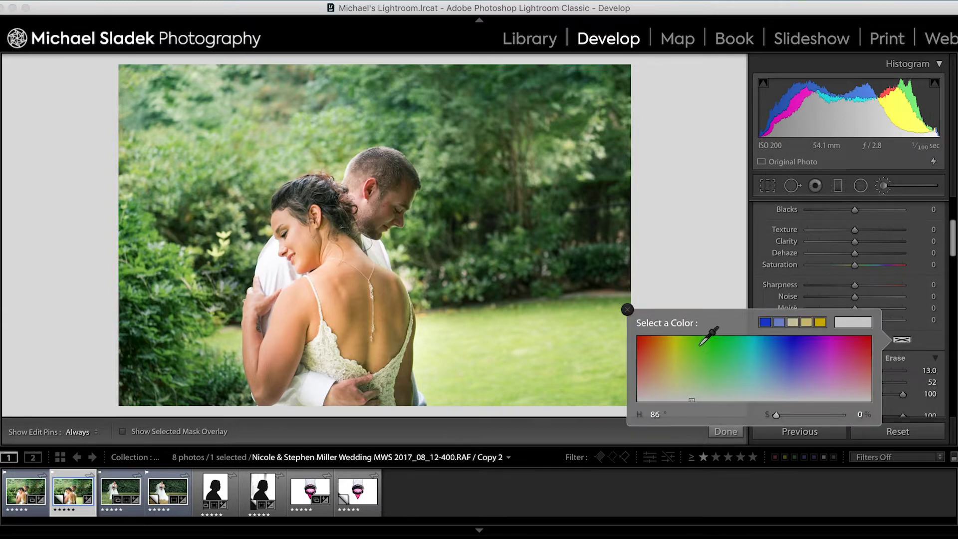
pyautogui.click(698, 345)
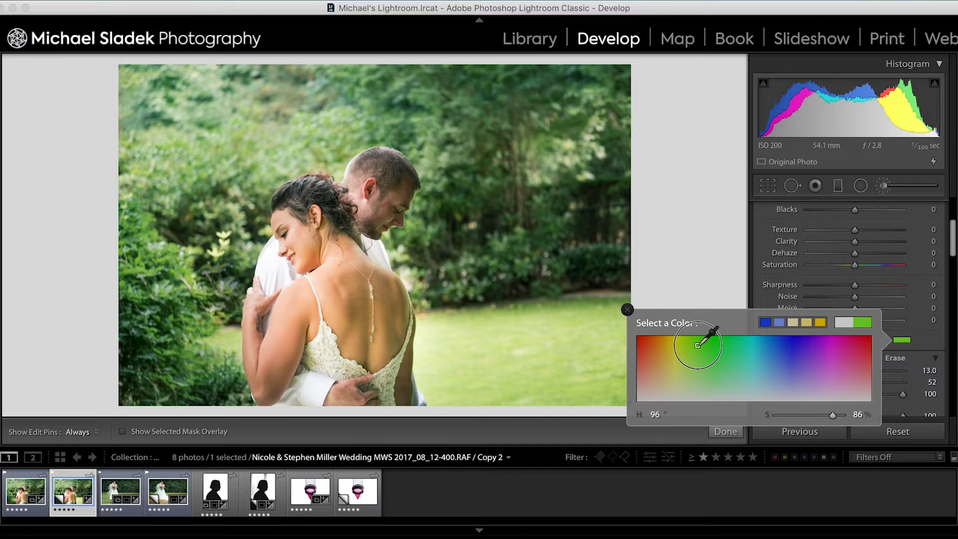
pyautogui.moveTo(697, 345)
pyautogui.mouseDown()
pyautogui.moveTo(705, 341)
pyautogui.moveTo(611, 301)
pyautogui.moveTo(568, 301)
pyautogui.moveTo(577, 261)
pyautogui.moveTo(540, 224)
pyautogui.moveTo(507, 241)
pyautogui.moveTo(651, 336)
pyautogui.moveTo(716, 329)
pyautogui.moveTo(710, 340)
pyautogui.mouseUp()
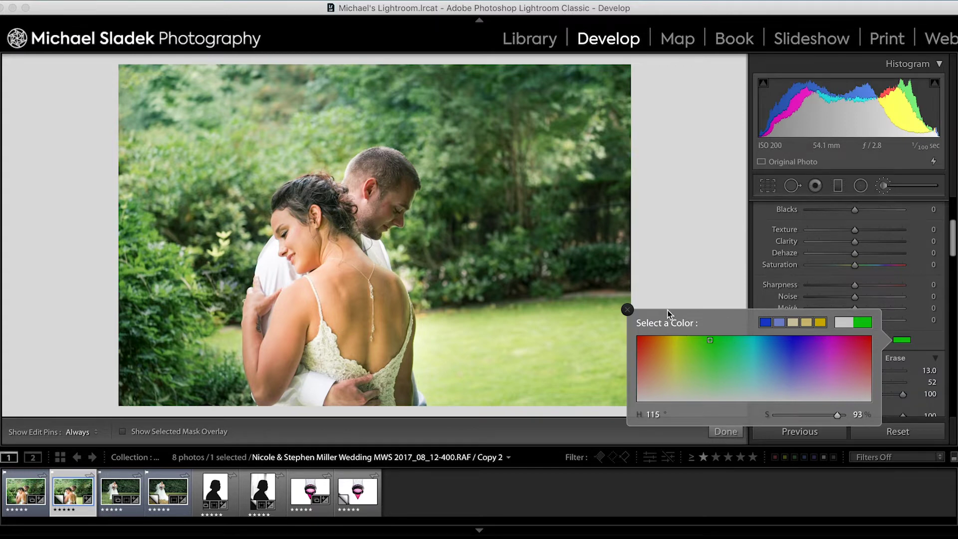
pyautogui.click(627, 310)
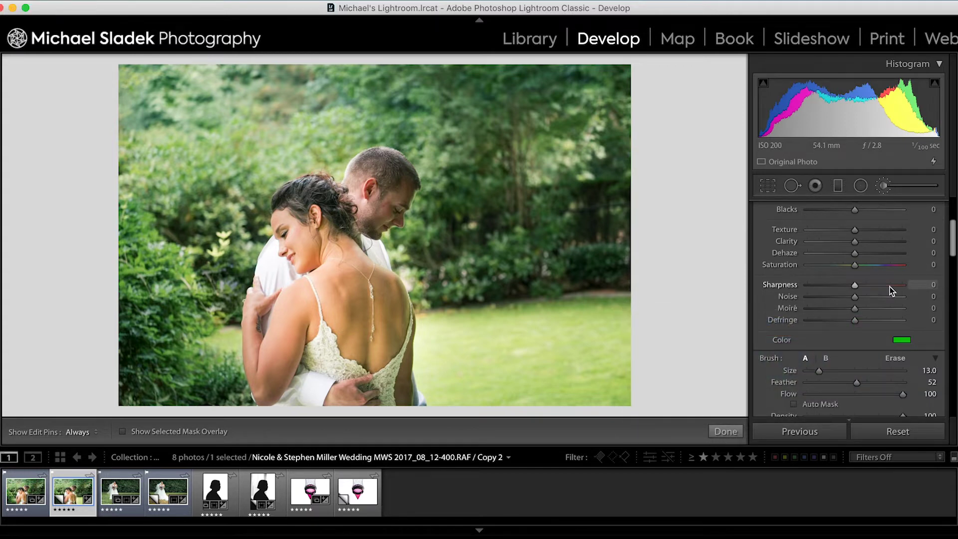
# Paint the green tint over the lawn at the photo's lower right
pyautogui.scroll(2, 593, 346)
pyautogui.press('h')
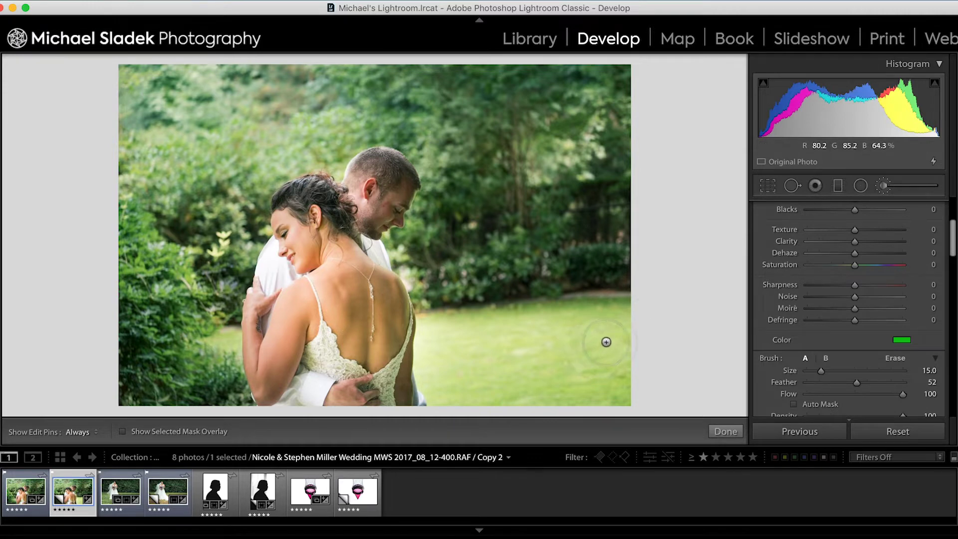
pyautogui.moveTo(605, 339)
pyautogui.mouseDown()
pyautogui.moveTo(521, 342)
pyautogui.moveTo(619, 344)
pyautogui.moveTo(545, 353)
pyautogui.moveTo(626, 363)
pyautogui.moveTo(540, 382)
pyautogui.moveTo(599, 393)
pyautogui.moveTo(502, 374)
pyautogui.mouseUp()
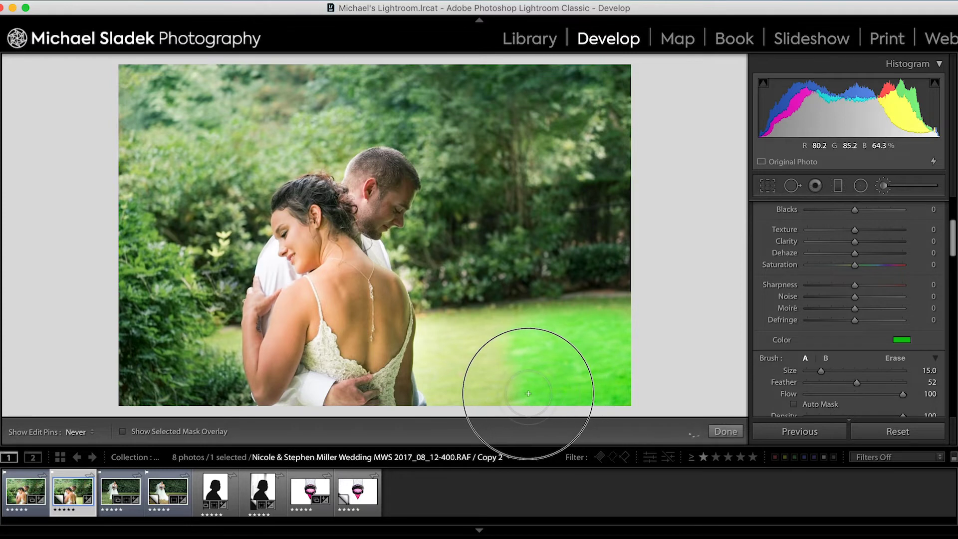
pyautogui.press('h')
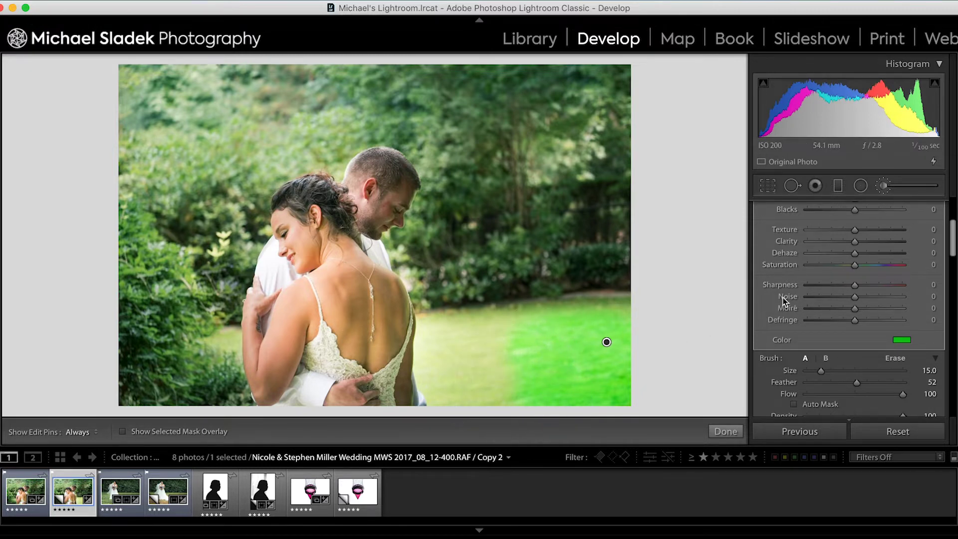
# Lower the painted area's Saturation to −100
pyautogui.click(856, 265)
pyautogui.moveTo(856, 266); pyautogui.dragTo(790, 266)
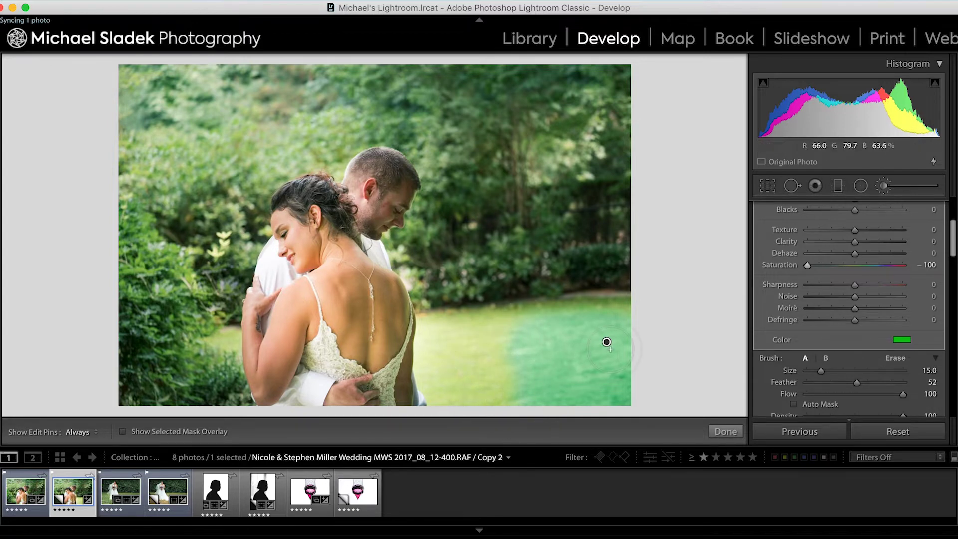
pyautogui.click(900, 340)
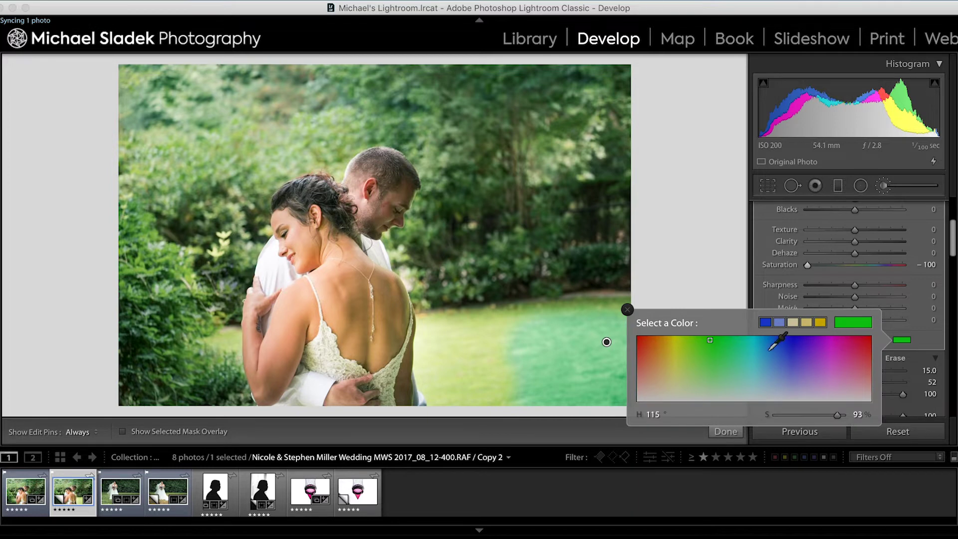
# Change the brush tint to a natural green, hue 101 at 94% saturation
pyautogui.click(717, 337)
pyautogui.moveTo(717, 338); pyautogui.dragTo(701, 340)
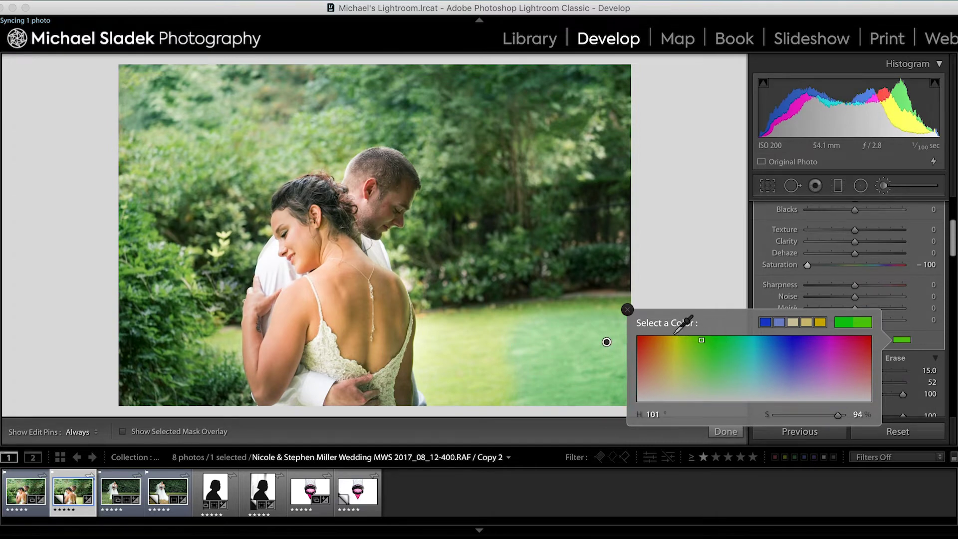
pyautogui.click(626, 310)
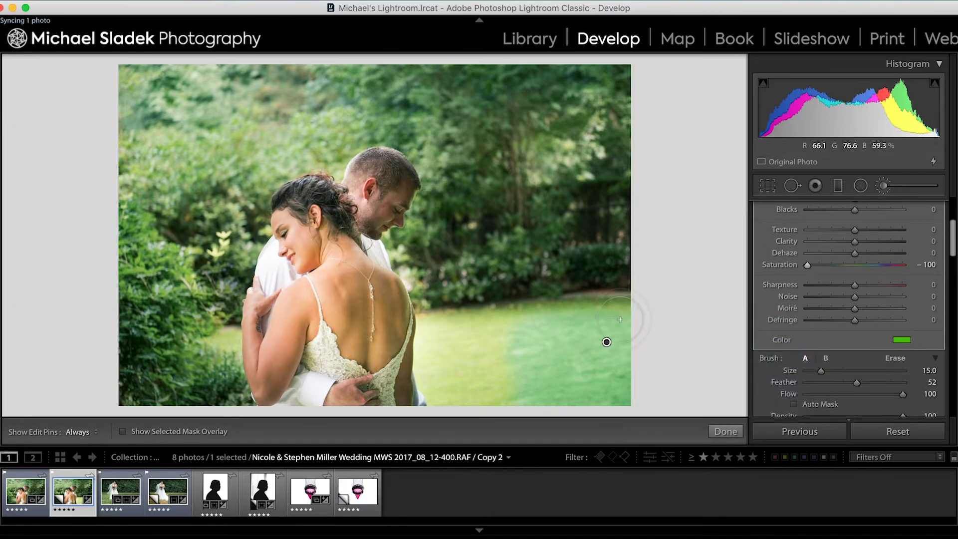
# Shrink the brush and paint green over the pale yellow grass beside the couple
pyautogui.press('[')
pyautogui.press('[')
pyautogui.press('[')
pyautogui.press('h')
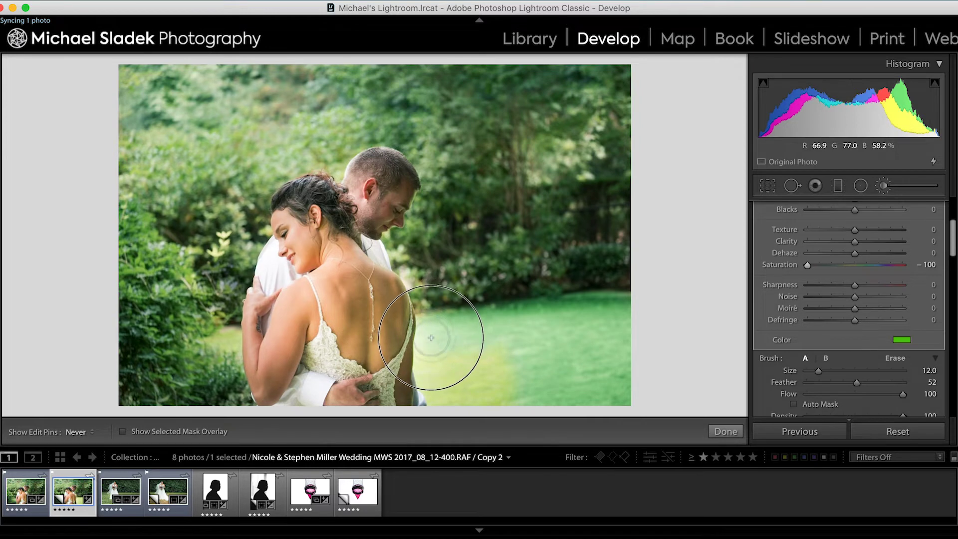
pyautogui.moveTo(441, 384)
pyautogui.mouseDown()
pyautogui.moveTo(449, 402)
pyautogui.moveTo(472, 411)
pyautogui.moveTo(507, 413)
pyautogui.moveTo(521, 399)
pyautogui.moveTo(472, 357)
pyautogui.moveTo(489, 404)
pyautogui.moveTo(514, 351)
pyautogui.moveTo(476, 369)
pyautogui.moveTo(479, 400)
pyautogui.moveTo(456, 357)
pyautogui.mouseUp()
pyautogui.press('h')
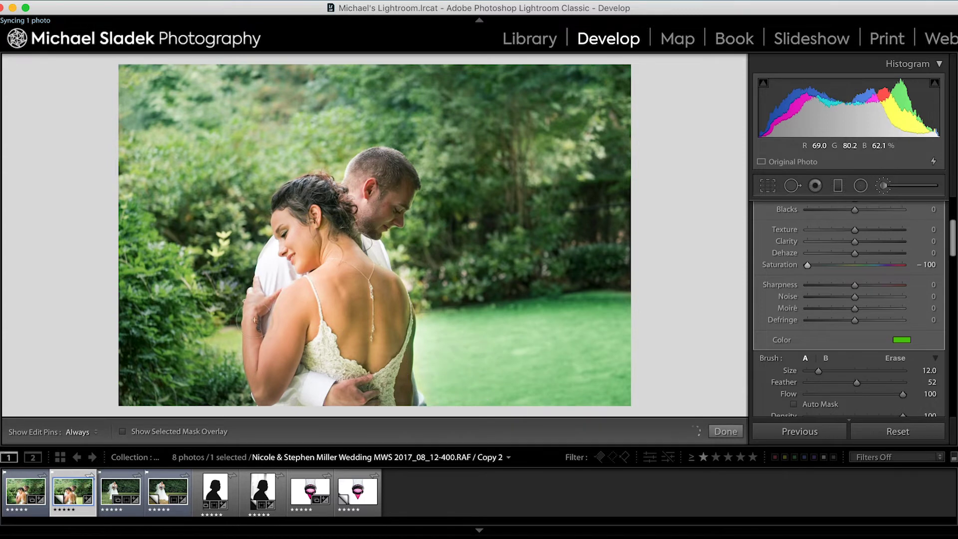
pyautogui.scroll(-3, 227, 341)
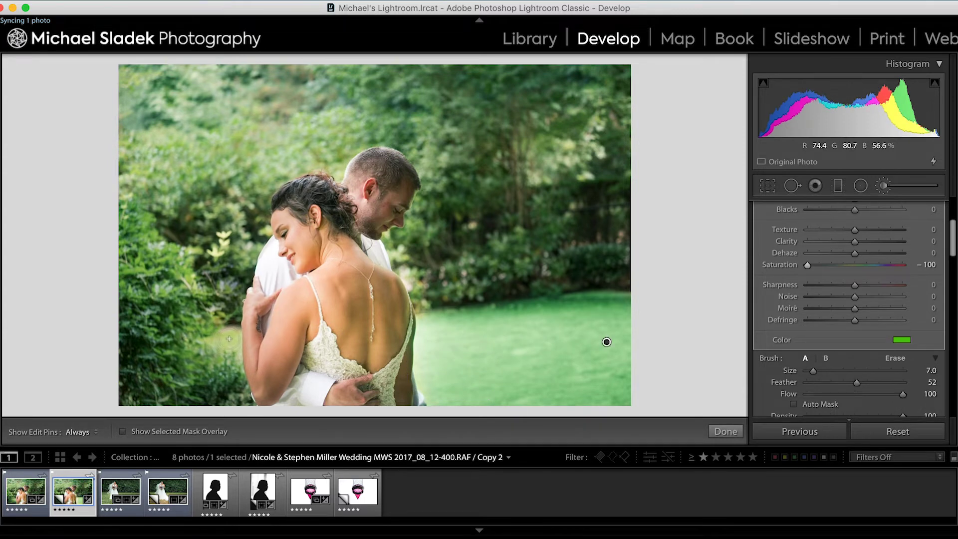
pyautogui.press('h')
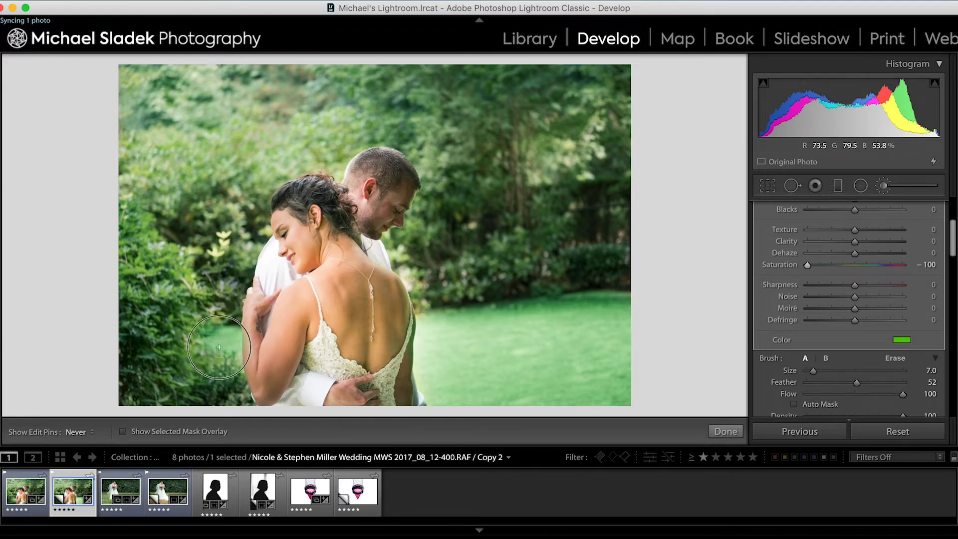
pyautogui.press('h')
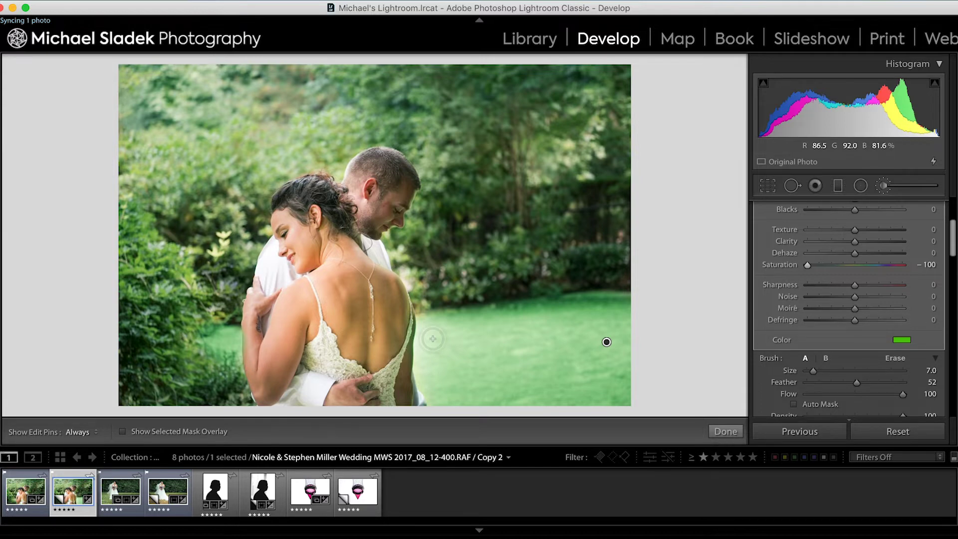
# Zoom in and pan to the bride's back and the lawn beside it
pyautogui.press('super+equal')
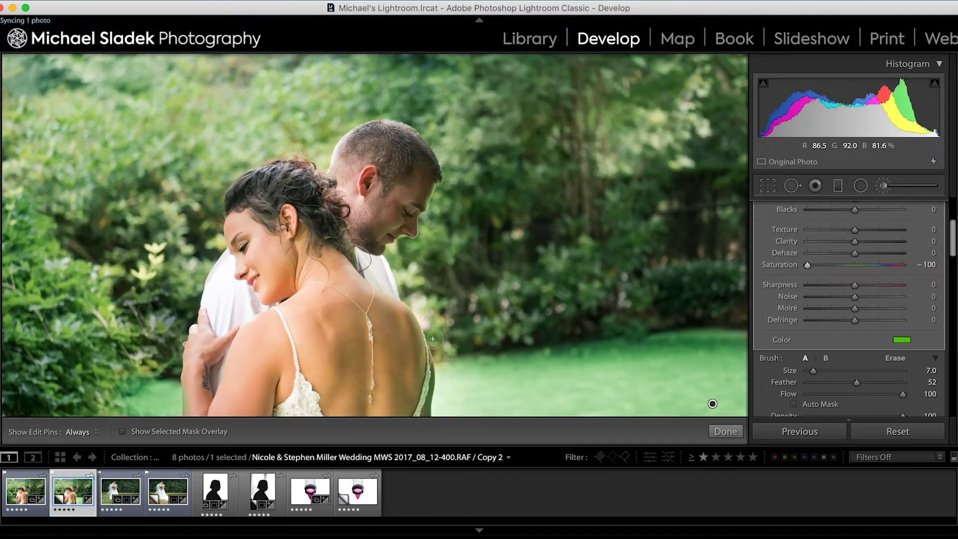
pyautogui.press('super+equal')
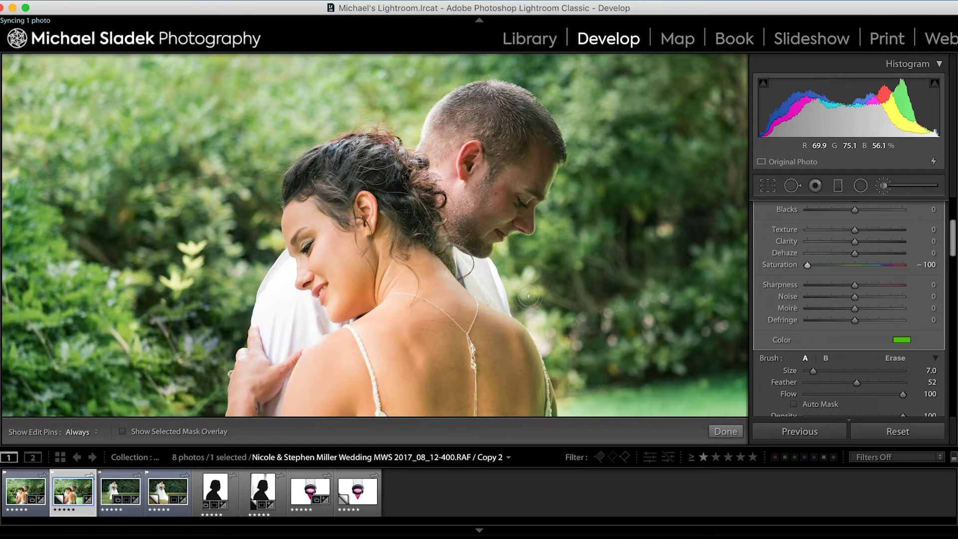
pyautogui.moveTo(543, 346); pyautogui.dragTo(428, 149)
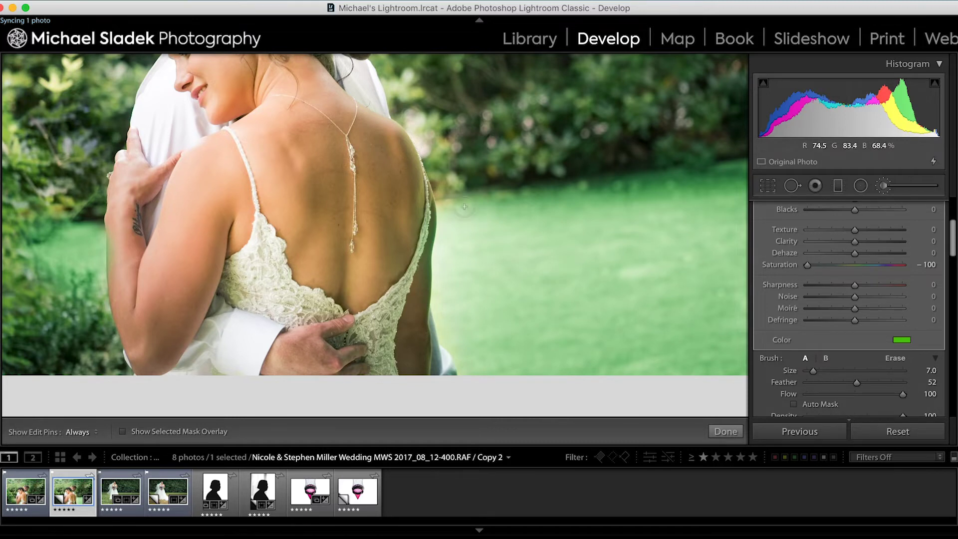
pyautogui.press('h')
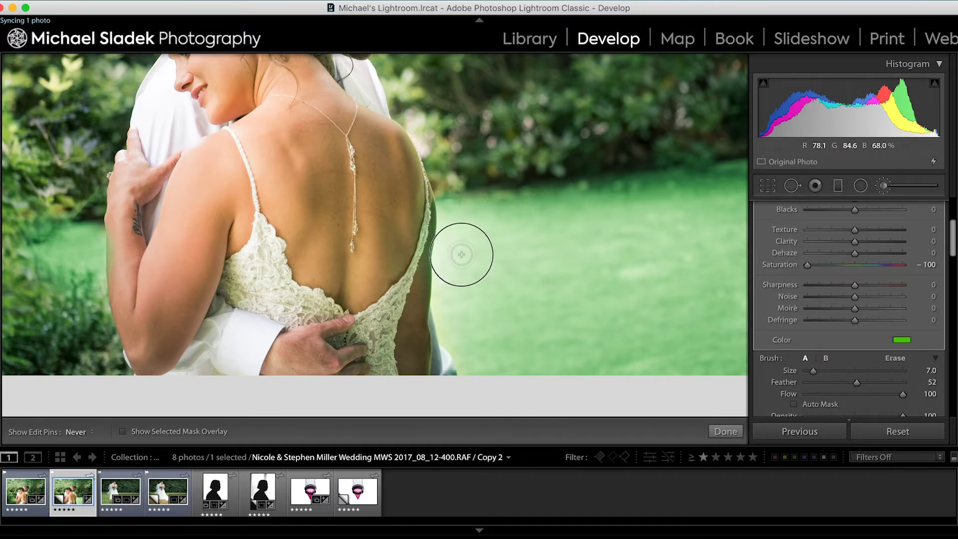
pyautogui.press('h')
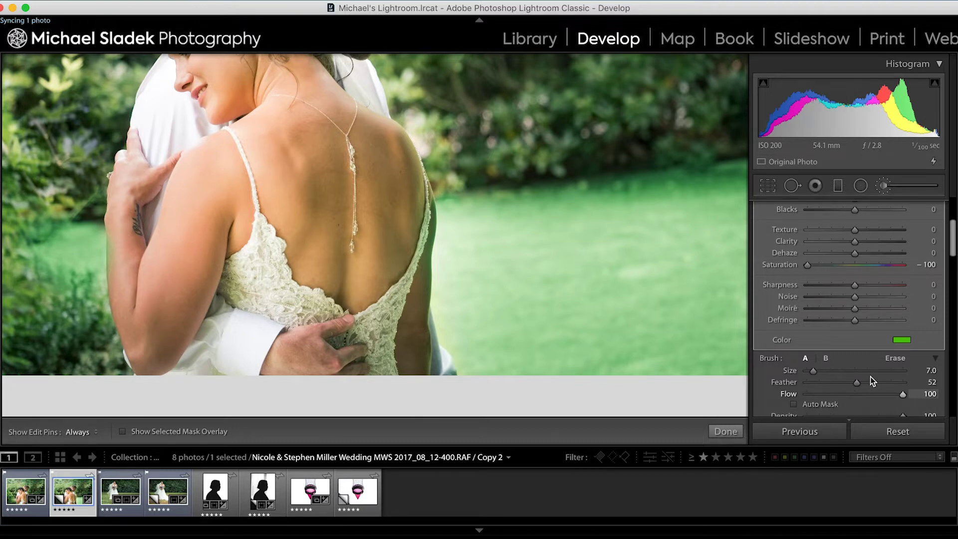
# Switch to Erase, enlarge the brush and remove green spill along the bride's back edge
pyautogui.click(895, 358)
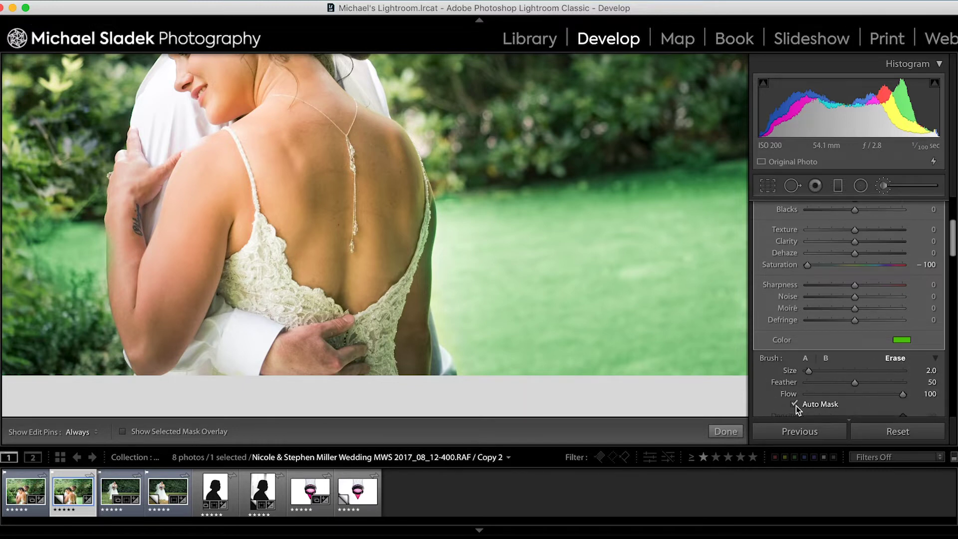
pyautogui.press(']')
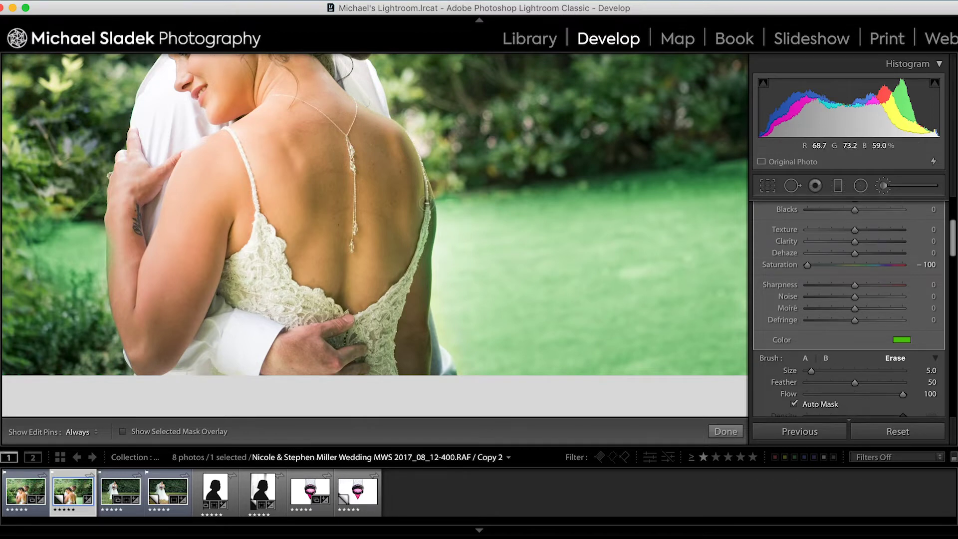
pyautogui.press('h')
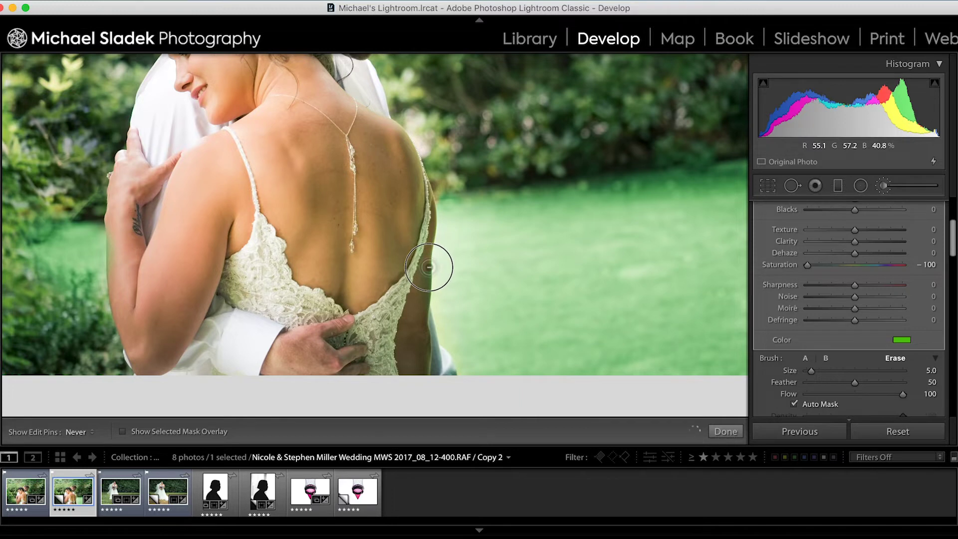
pyautogui.moveTo(429, 267)
pyautogui.mouseDown()
pyautogui.moveTo(425, 306)
pyautogui.moveTo(422, 189)
pyautogui.moveTo(427, 351)
pyautogui.mouseUp()
pyautogui.press('h')
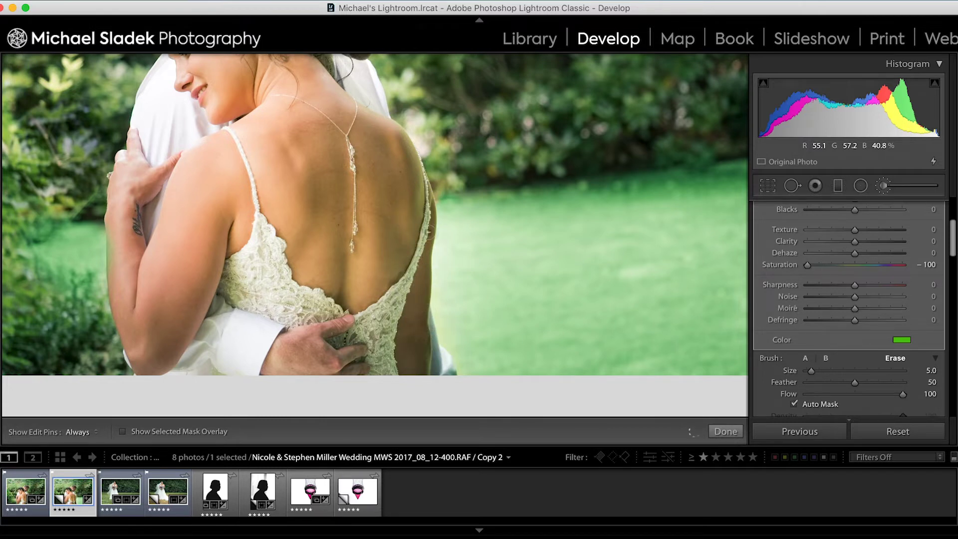
pyautogui.moveTo(423, 233); pyautogui.dragTo(416, 310)
pyautogui.moveTo(443, 205)
pyautogui.mouseDown()
pyautogui.moveTo(426, 266)
pyautogui.moveTo(425, 352)
pyautogui.moveTo(436, 371)
pyautogui.moveTo(419, 333)
pyautogui.mouseUp()
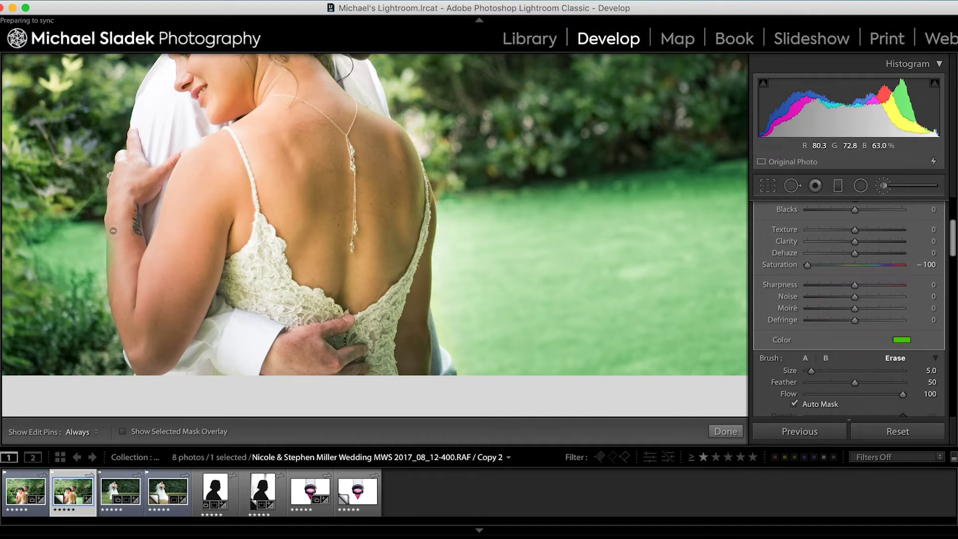
pyautogui.press('h')
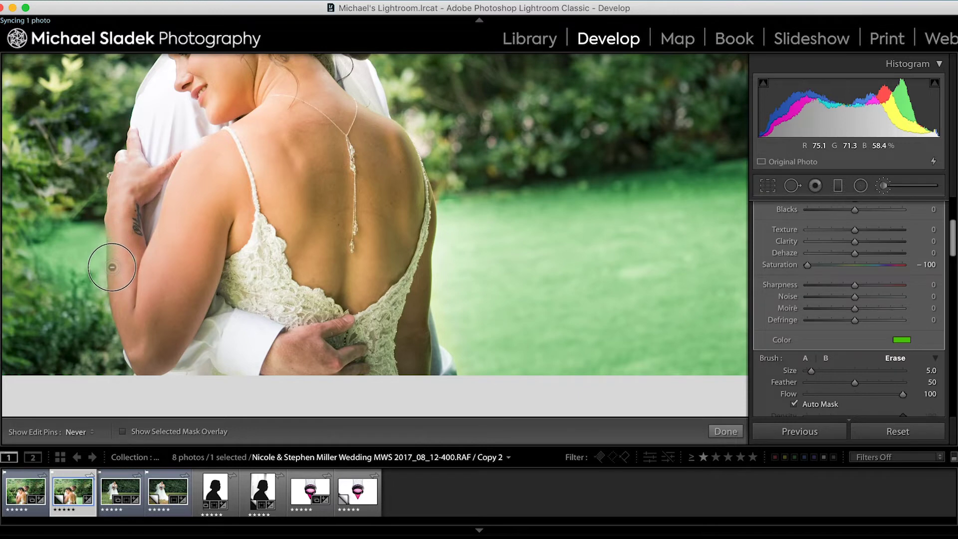
# Erase the green tint along the bride's arm edge
pyautogui.moveTo(109, 245)
pyautogui.mouseDown()
pyautogui.moveTo(122, 278)
pyautogui.moveTo(111, 290)
pyautogui.mouseUp()
pyautogui.press('h')
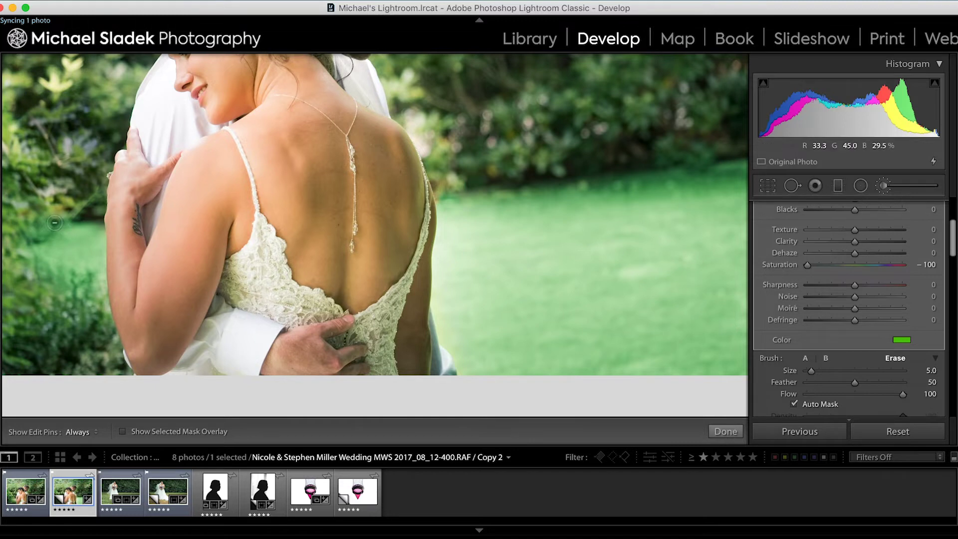
pyautogui.press('h')
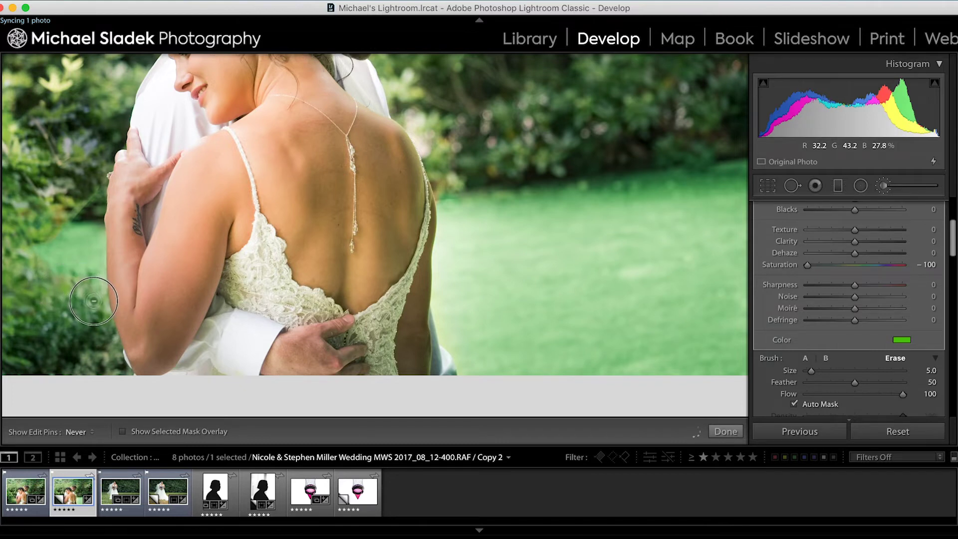
pyautogui.press('h')
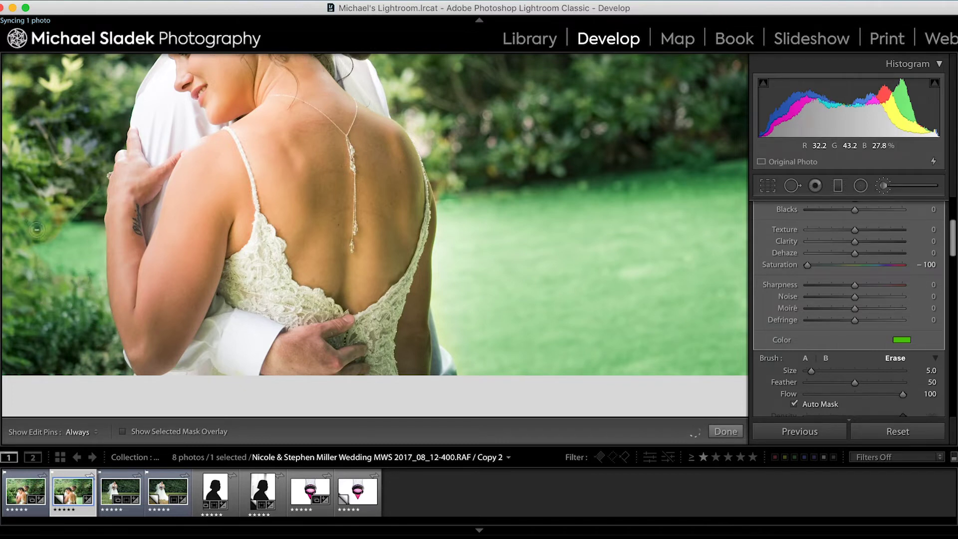
pyautogui.press('h')
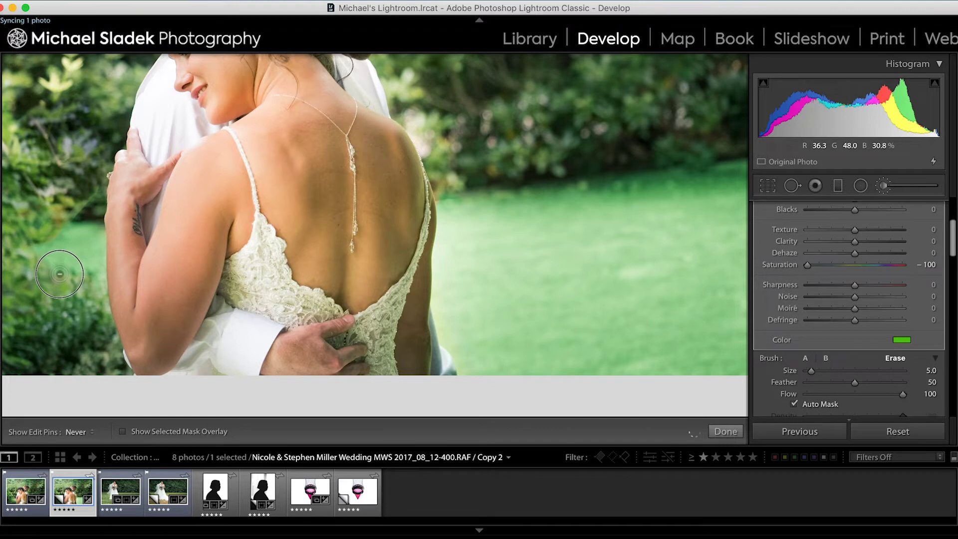
pyautogui.press('h')
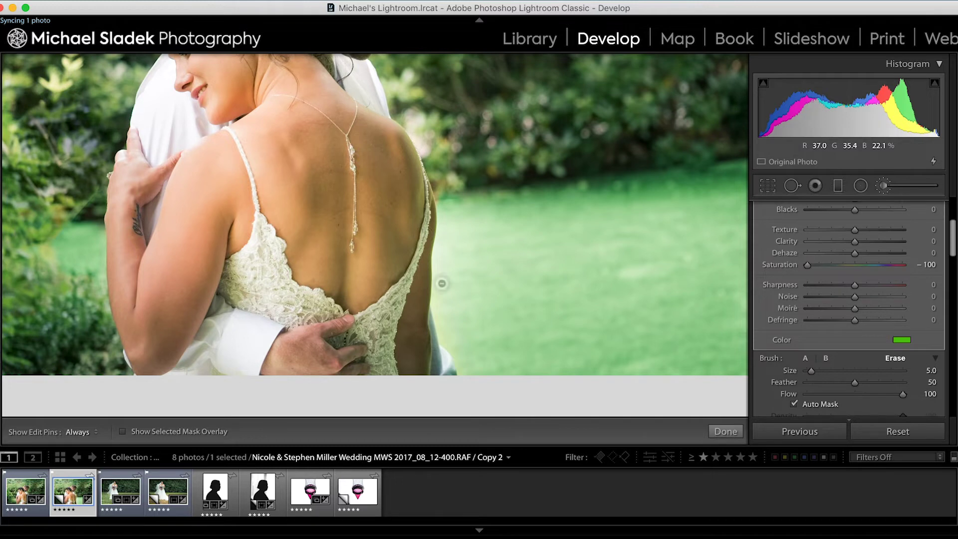
# Return to painting, fit the photo, and soften the grass tint to hue 96, saturation 55
pyautogui.click(806, 358)
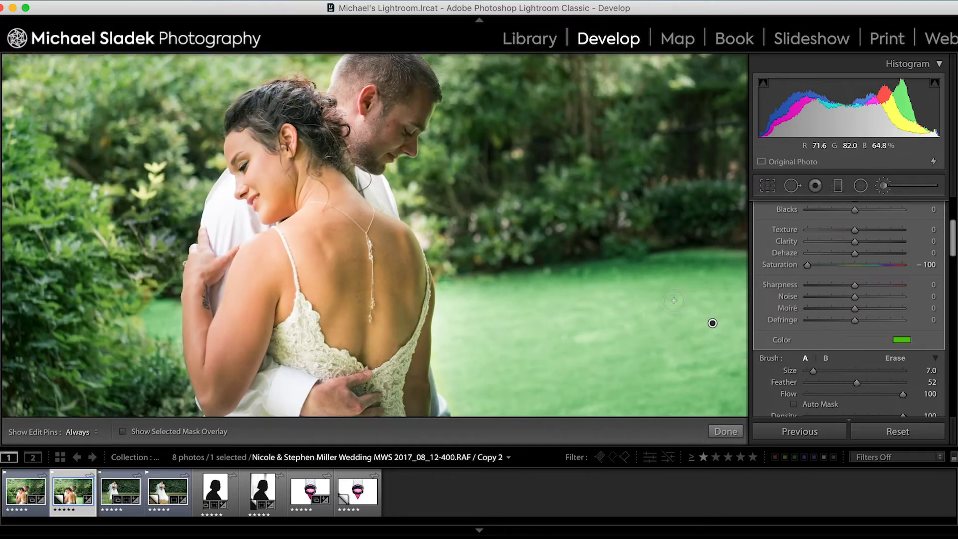
pyautogui.press('z')
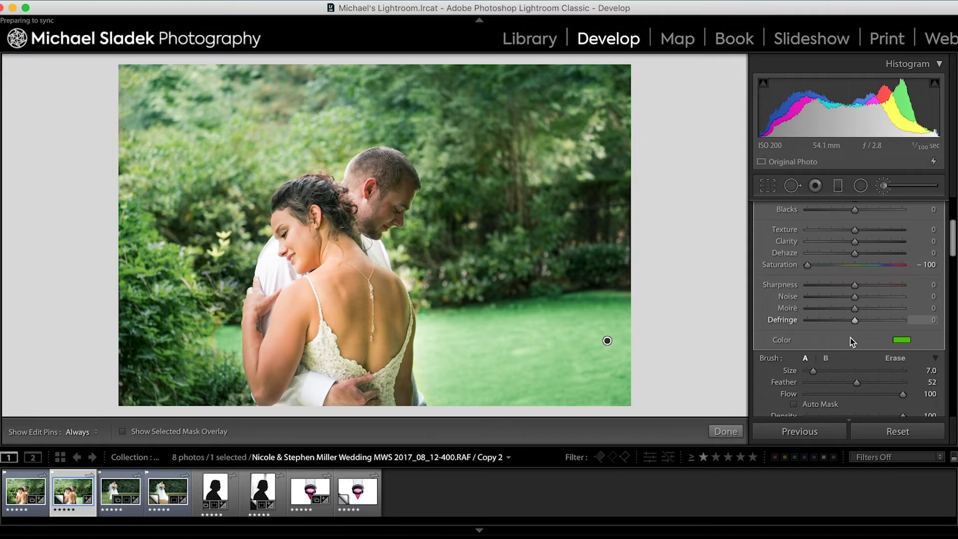
pyautogui.click(901, 340)
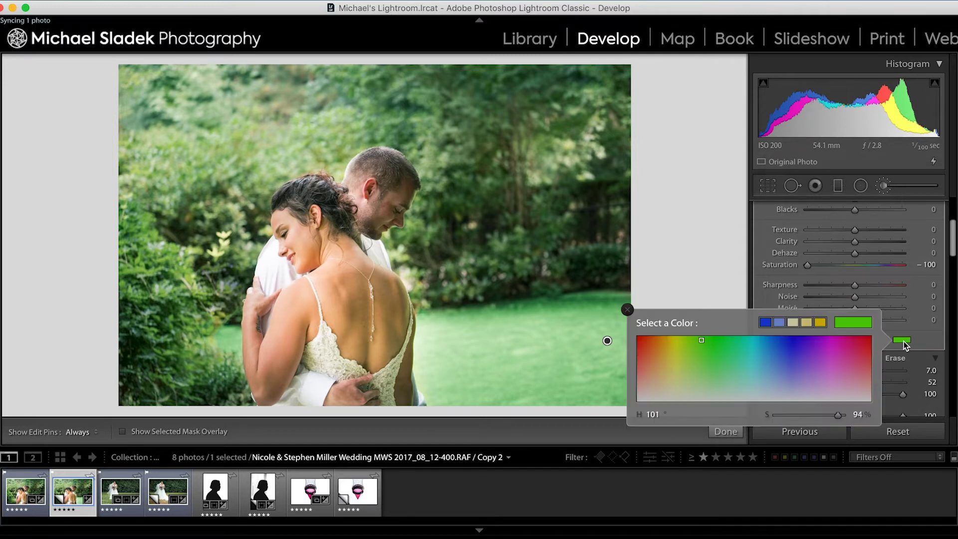
pyautogui.moveTo(701, 340); pyautogui.dragTo(697, 364)
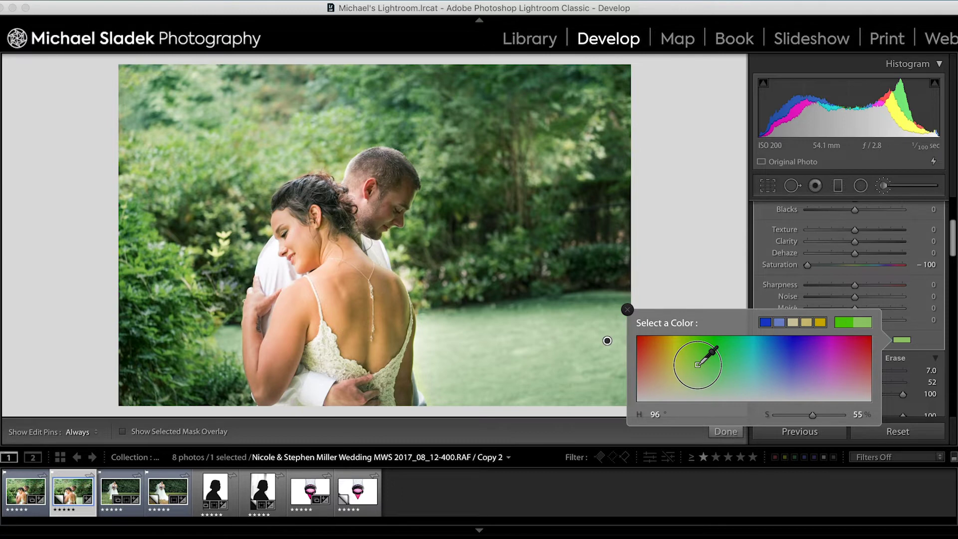
pyautogui.moveTo(697, 364); pyautogui.dragTo(697, 364)
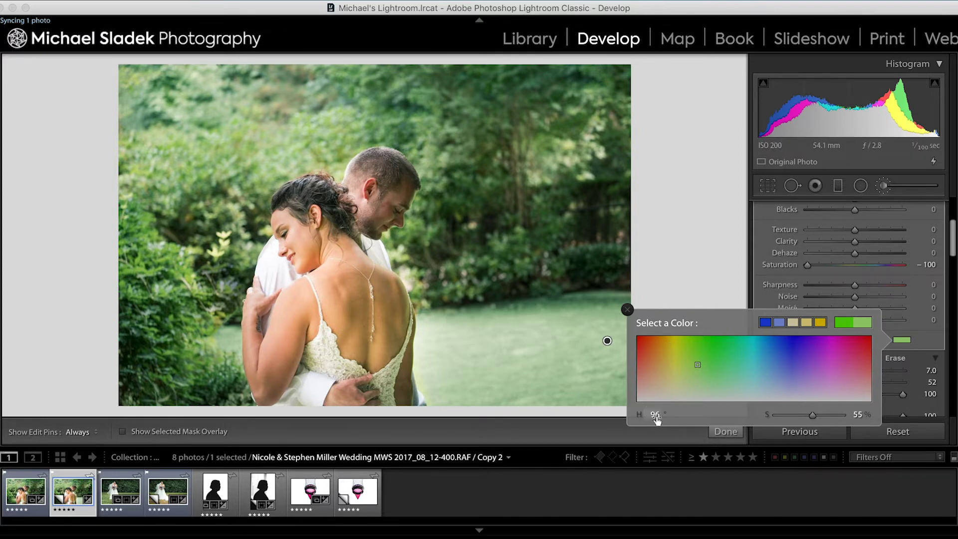
pyautogui.click(627, 310)
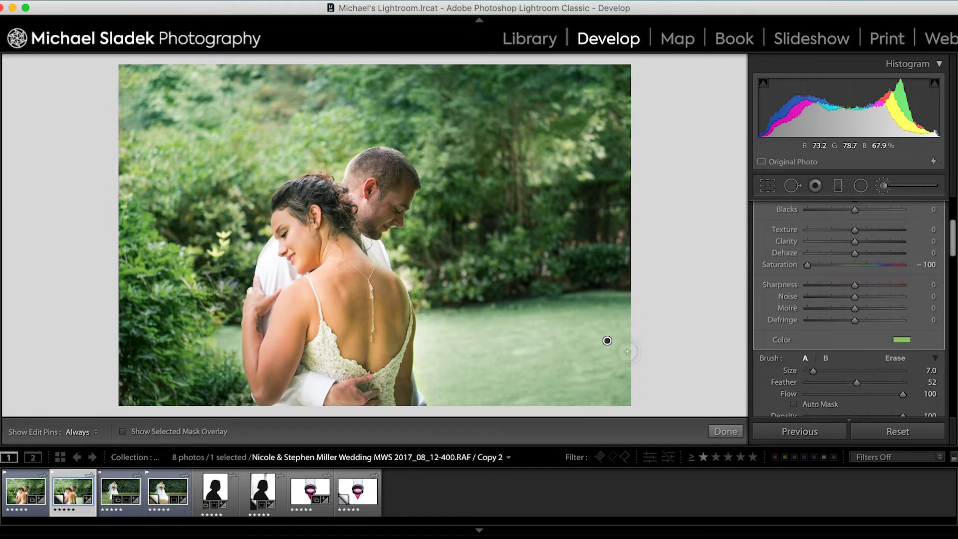
pyautogui.click(723, 431)
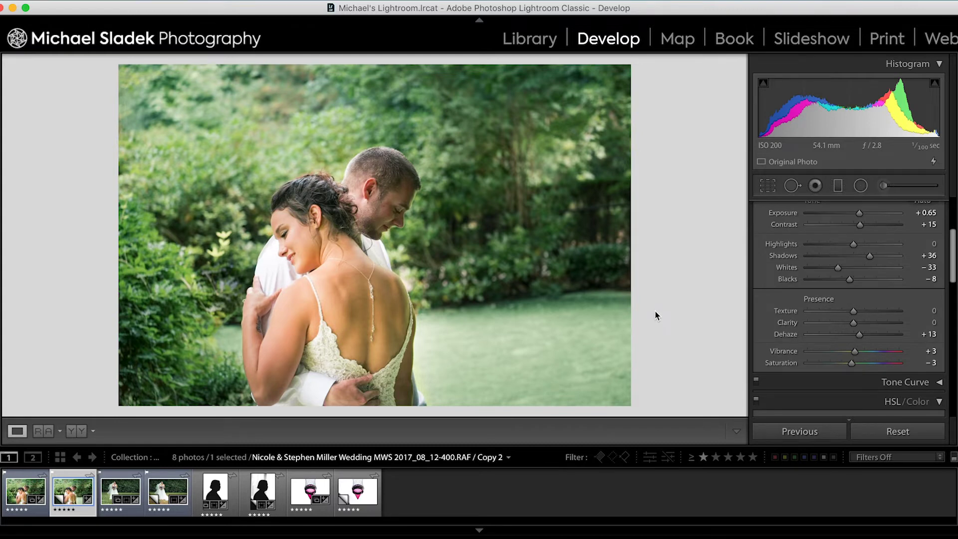
pyautogui.click(883, 186)
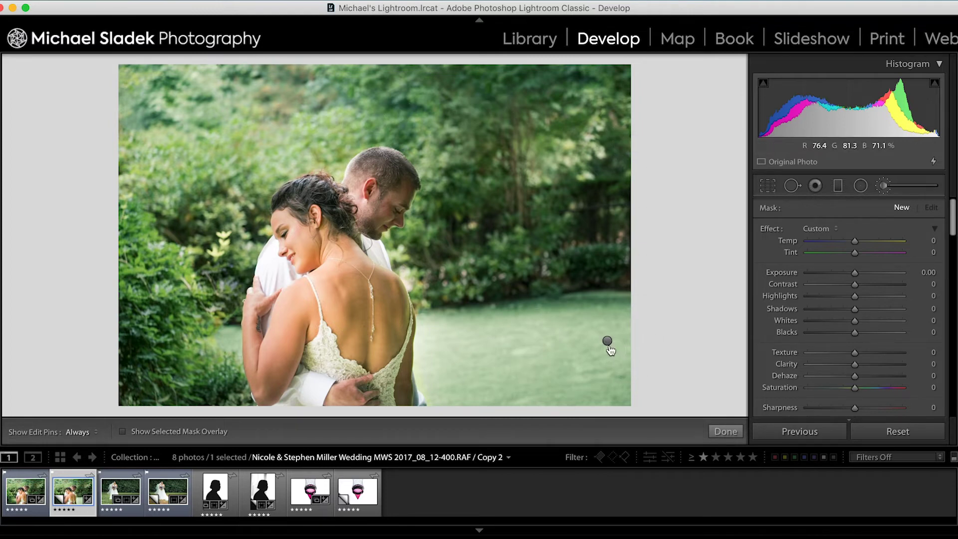
pyautogui.moveTo(607, 343)
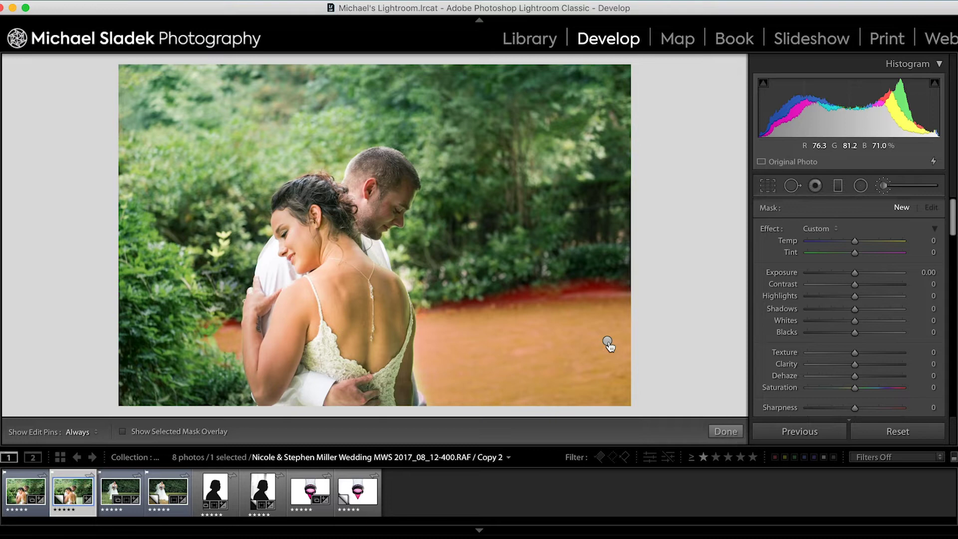
pyautogui.click(606, 342)
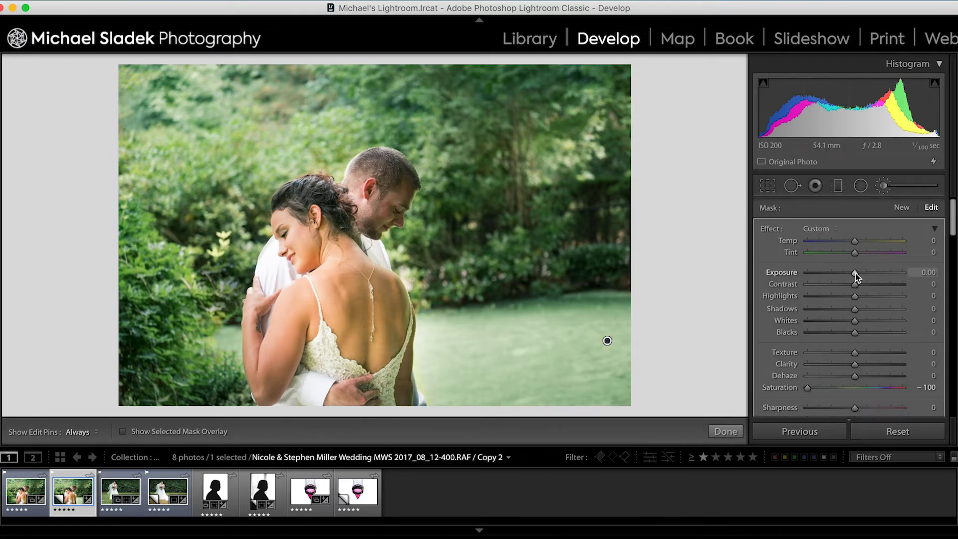
# Set the grass adjustment's Exposure to −0.51 and Temp to 13
pyautogui.moveTo(855, 273); pyautogui.dragTo(849, 273)
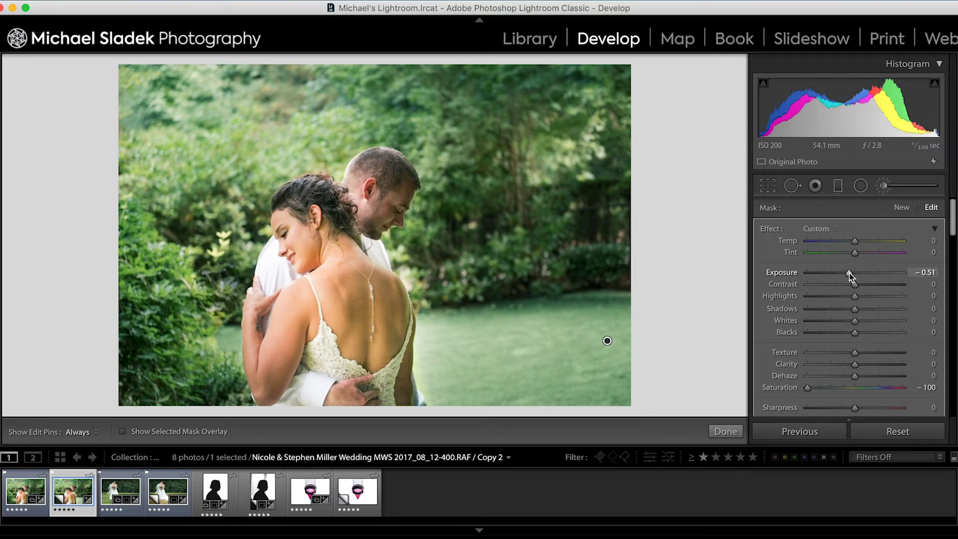
pyautogui.click(922, 272)
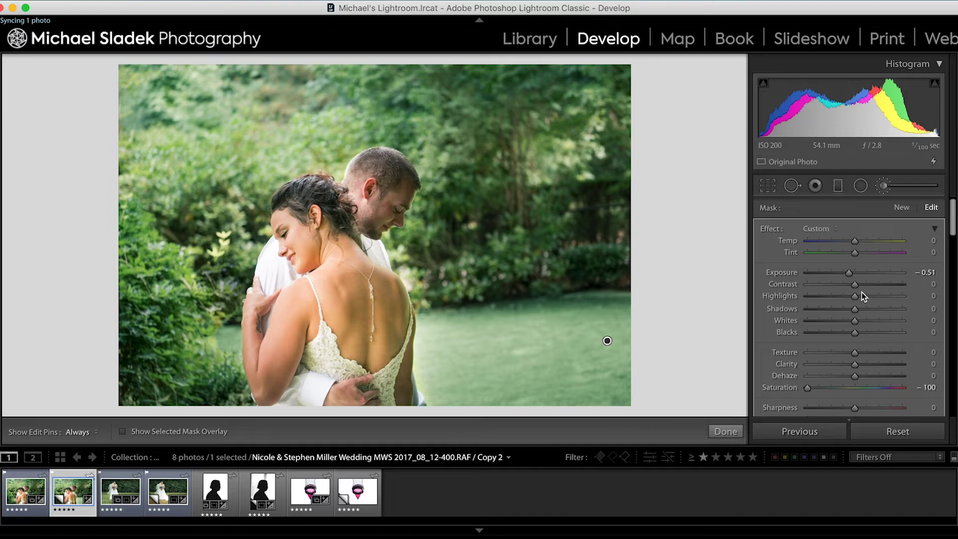
pyautogui.press('Tab')
pyautogui.press('Return')
pyautogui.click(854, 242)
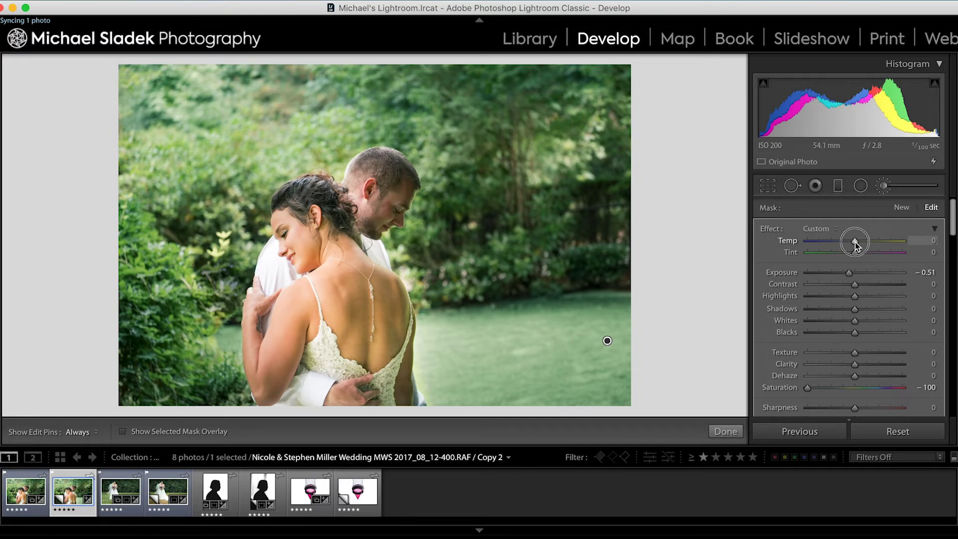
pyautogui.moveTo(855, 242); pyautogui.dragTo(861, 244)
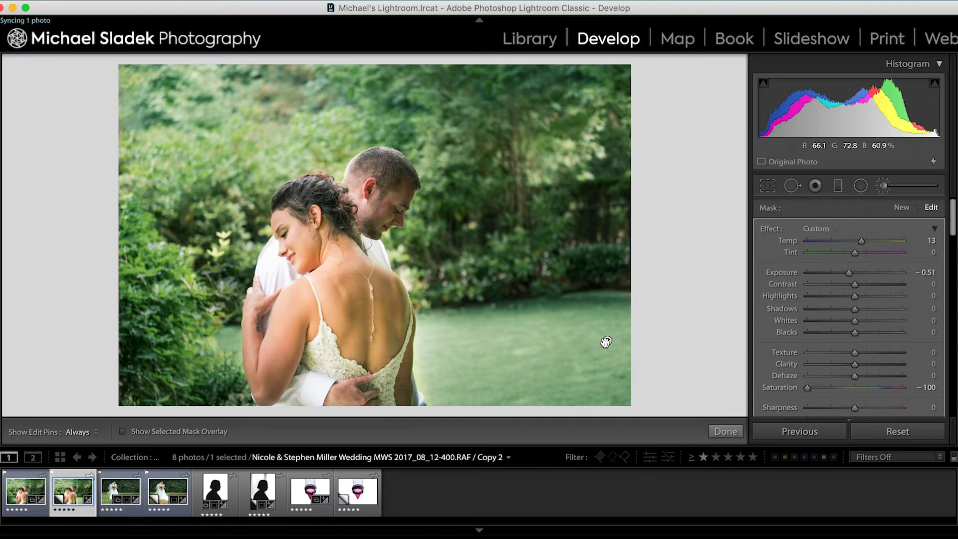
pyautogui.moveTo(607, 341)
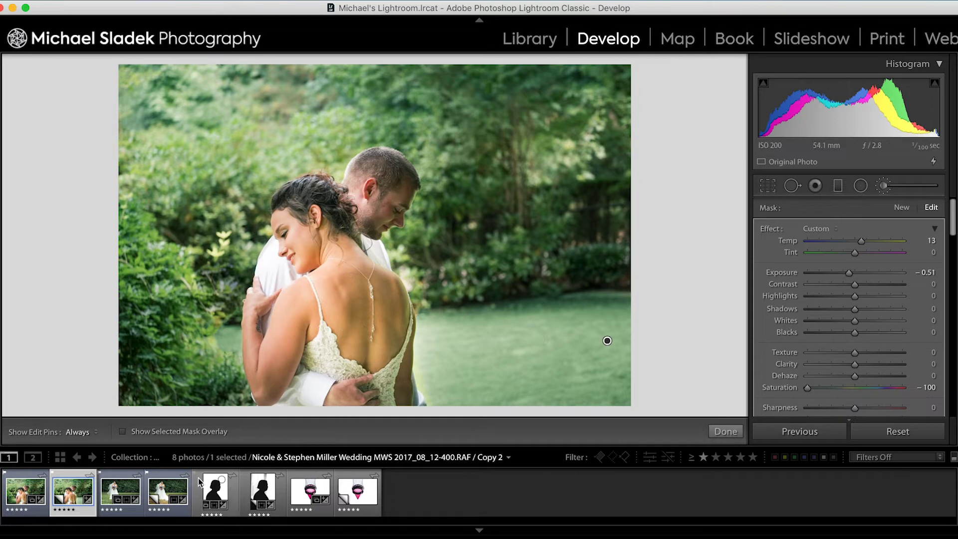
# Switch to the bride-on-brown-grass photo from the filmstrip, ready for a new brush mask
pyautogui.click(166, 488)
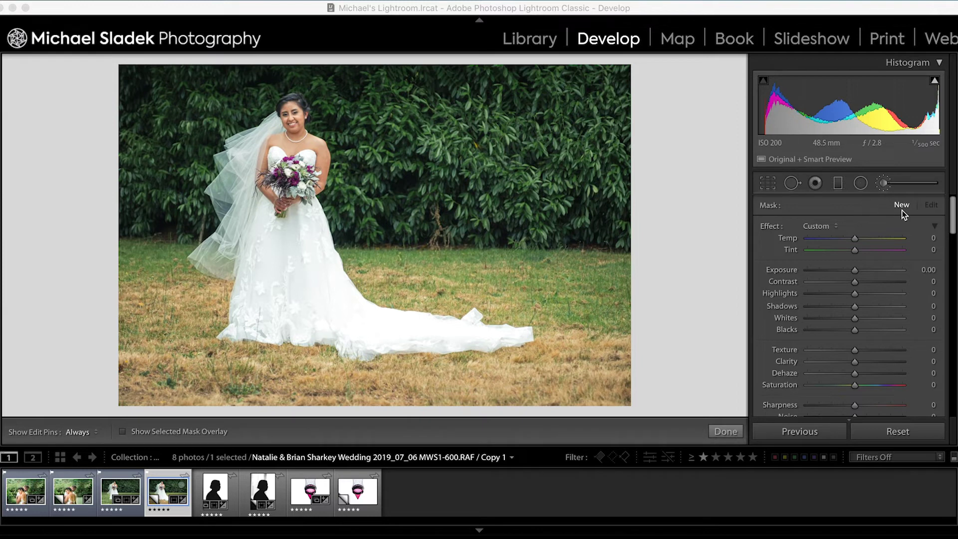
pyautogui.scroll(-5, 900, 253)
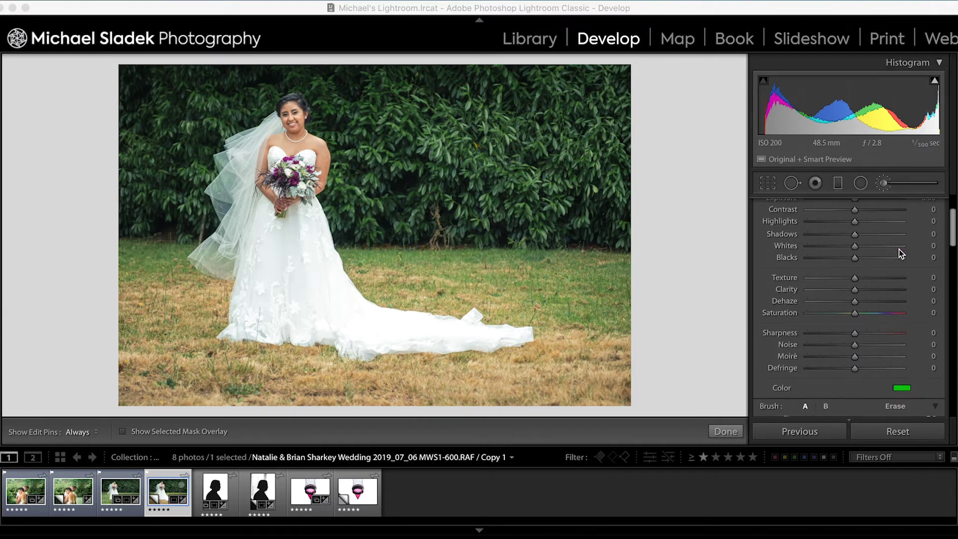
pyautogui.scroll(5, 900, 254)
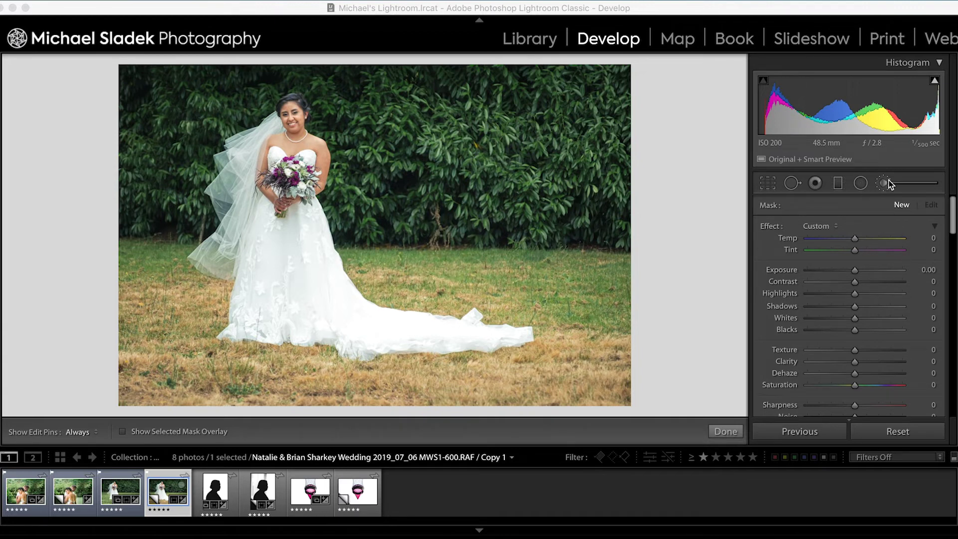
# Set the new brush mask's Saturation to −100
pyautogui.click(768, 227)
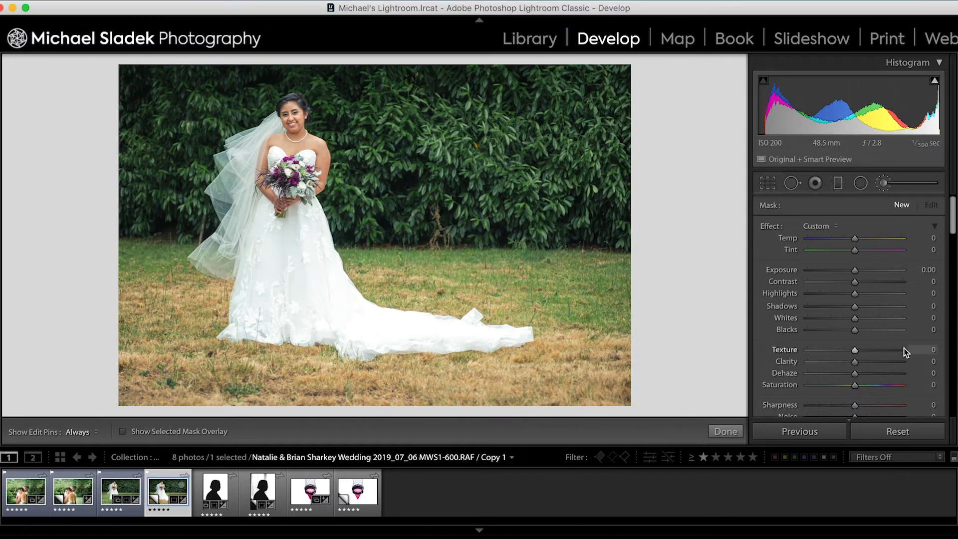
pyautogui.scroll(-2, 903, 348)
pyautogui.scroll(-2, 903, 348)
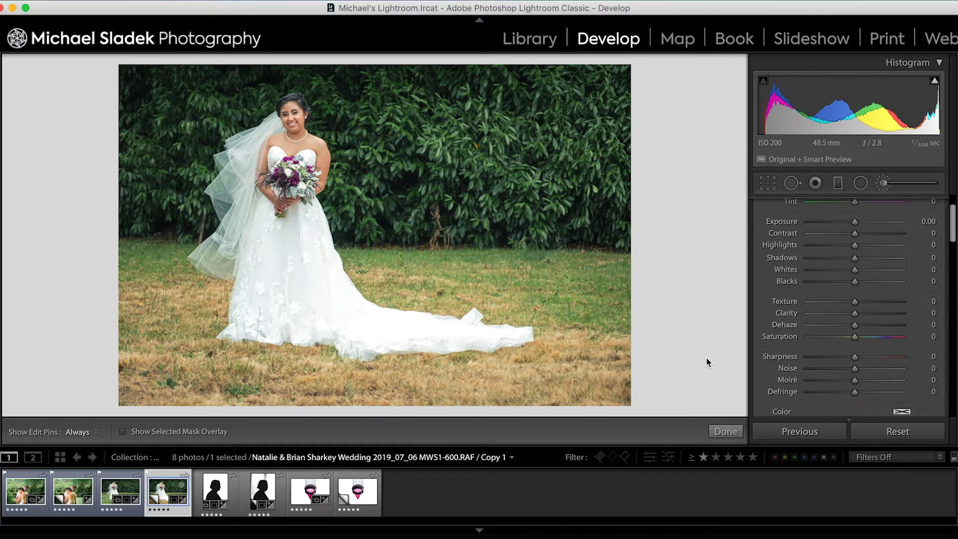
pyautogui.click(855, 337)
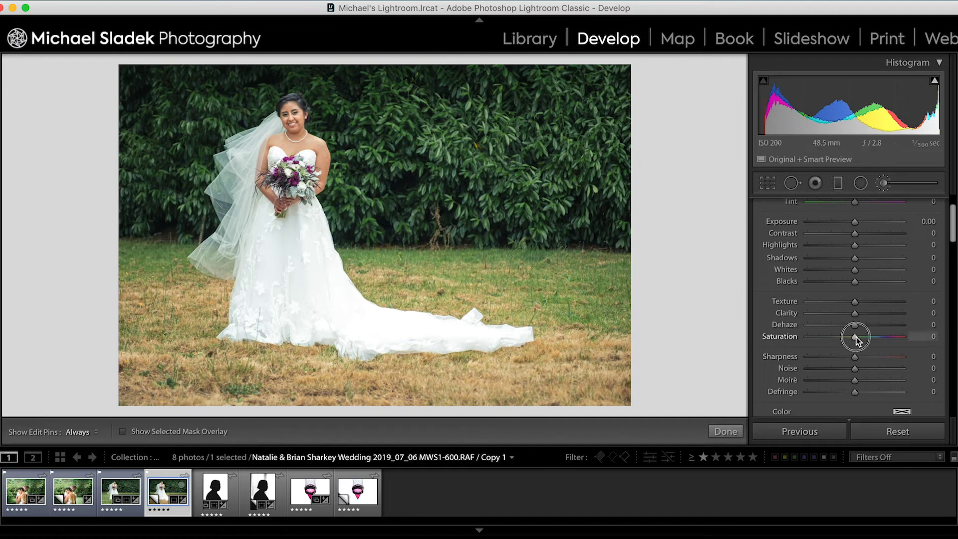
pyautogui.moveTo(855, 339); pyautogui.dragTo(754, 336)
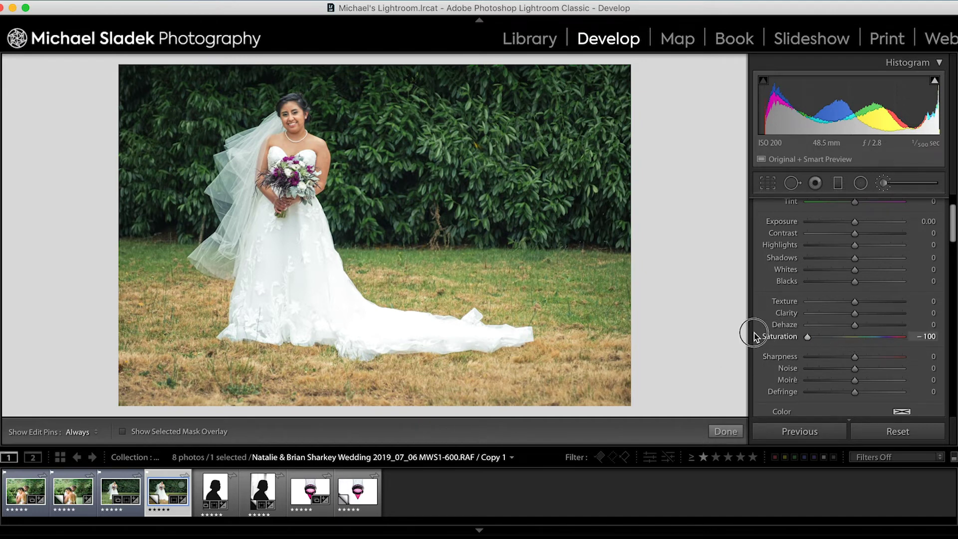
# Choose a green tint colour for the grass brush
pyautogui.scroll(-3, 839, 347)
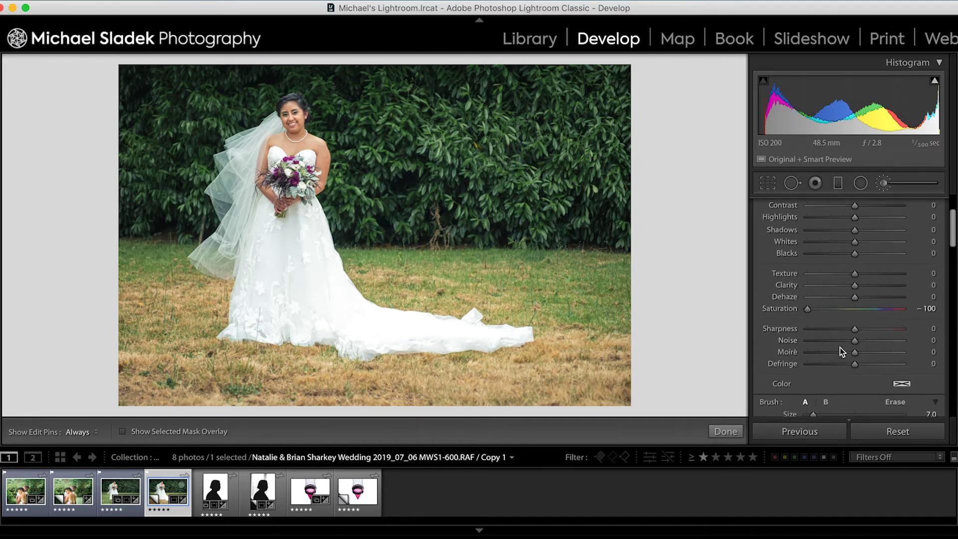
pyautogui.click(902, 386)
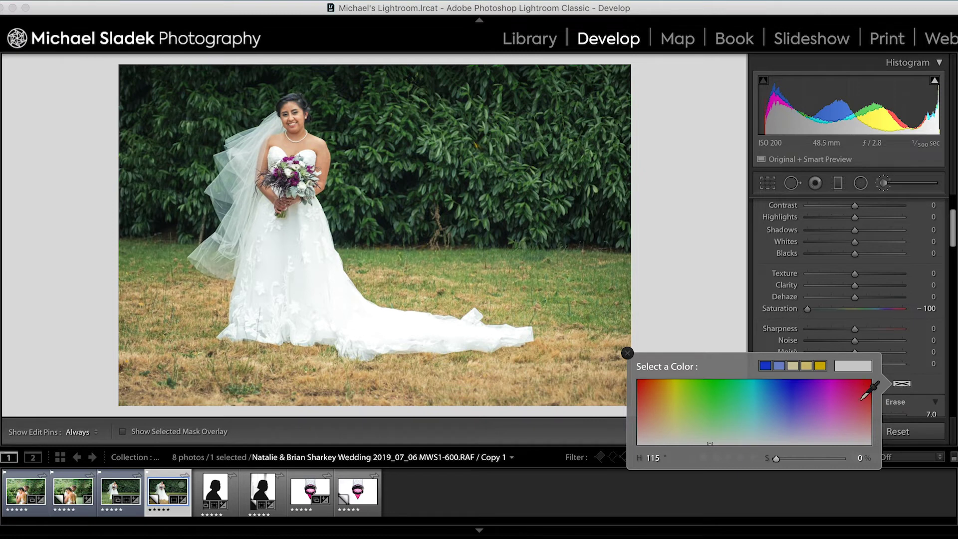
pyautogui.moveTo(709, 394); pyautogui.dragTo(708, 408)
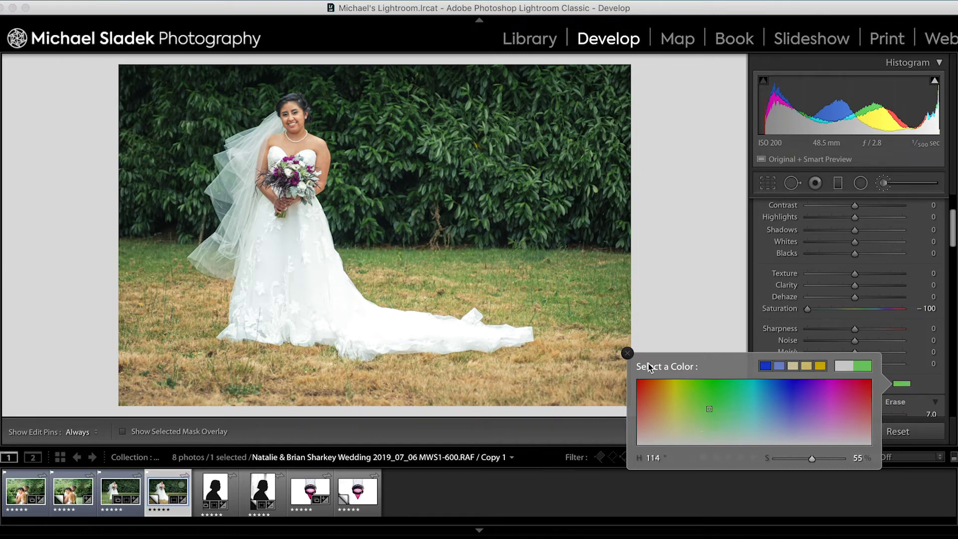
pyautogui.click(627, 353)
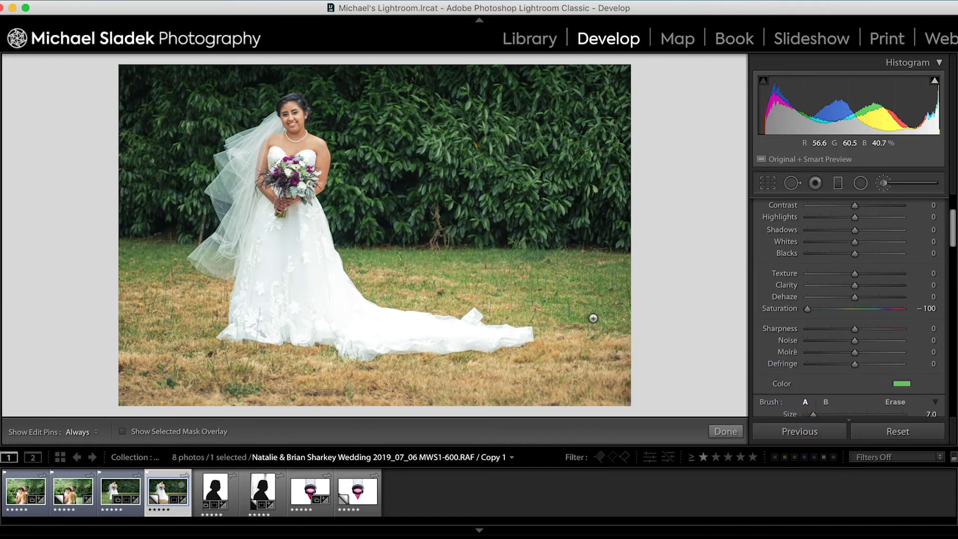
pyautogui.scroll(3, 592, 317)
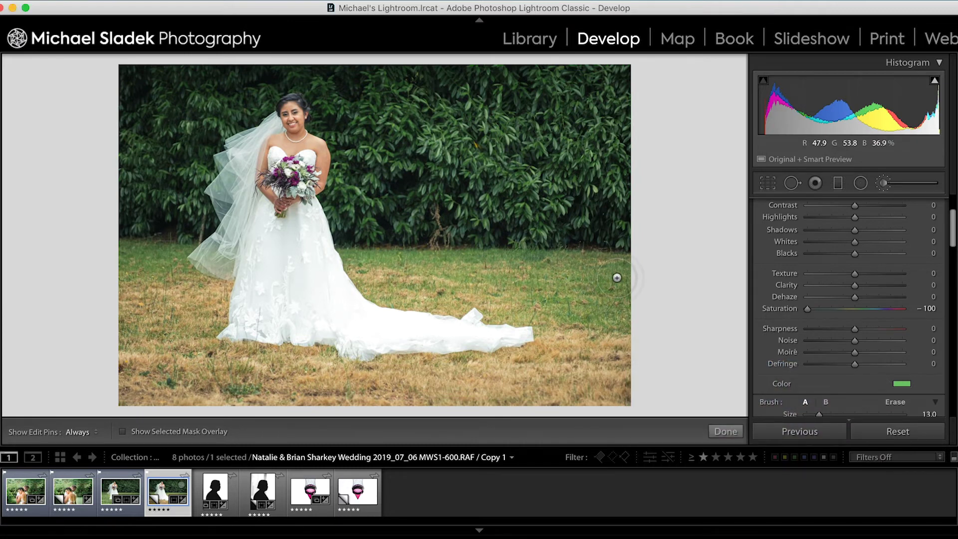
# Paint the brown grass and the brown edges along the dress train green, ending at brush size 4.0
pyautogui.press('h')
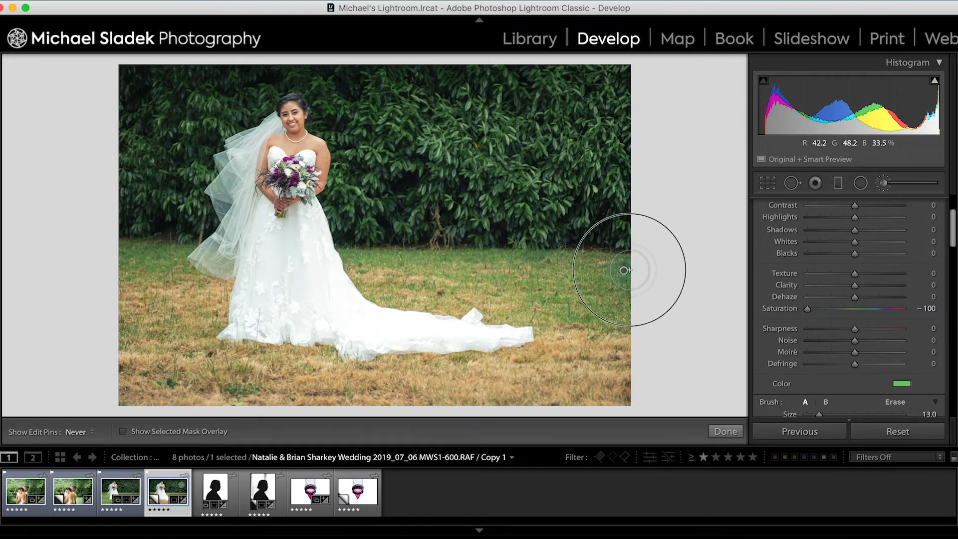
pyautogui.moveTo(629, 270)
pyautogui.mouseDown()
pyautogui.moveTo(551, 265)
pyautogui.moveTo(179, 397)
pyautogui.moveTo(432, 394)
pyautogui.moveTo(198, 315)
pyautogui.mouseUp()
pyautogui.press('h')
pyautogui.press('[')
pyautogui.press('[')
pyautogui.press('[')
pyautogui.moveTo(519, 312)
pyautogui.mouseDown()
pyautogui.moveTo(531, 350)
pyautogui.moveTo(335, 362)
pyautogui.moveTo(228, 344)
pyautogui.moveTo(226, 299)
pyautogui.moveTo(206, 280)
pyautogui.moveTo(362, 288)
pyautogui.mouseUp()
pyautogui.press('h')
pyautogui.moveTo(362, 288)
pyautogui.mouseDown()
pyautogui.moveTo(486, 313)
pyautogui.moveTo(345, 366)
pyautogui.mouseUp()
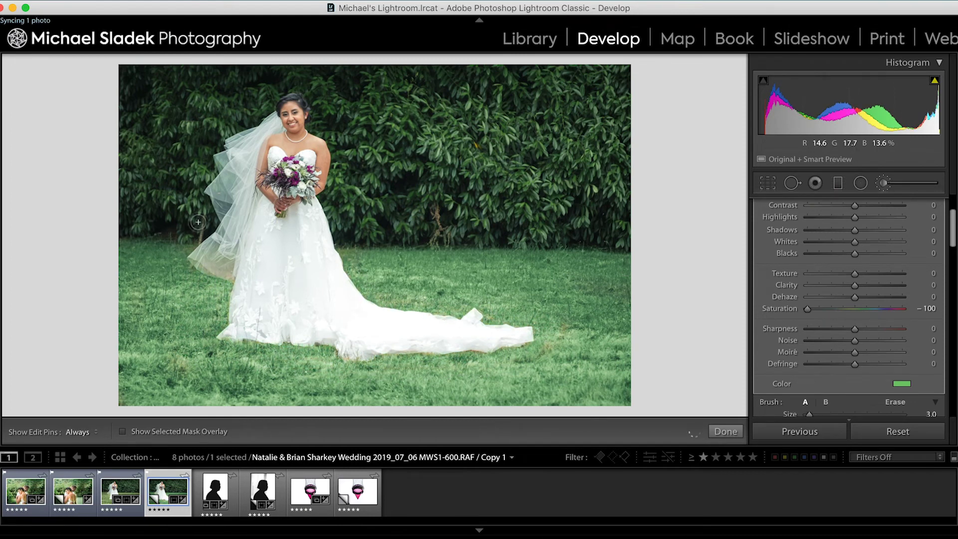
pyautogui.press(']')
pyautogui.press(']')
pyautogui.press(']')
pyautogui.press('[')
pyautogui.press('[')
pyautogui.press('[')
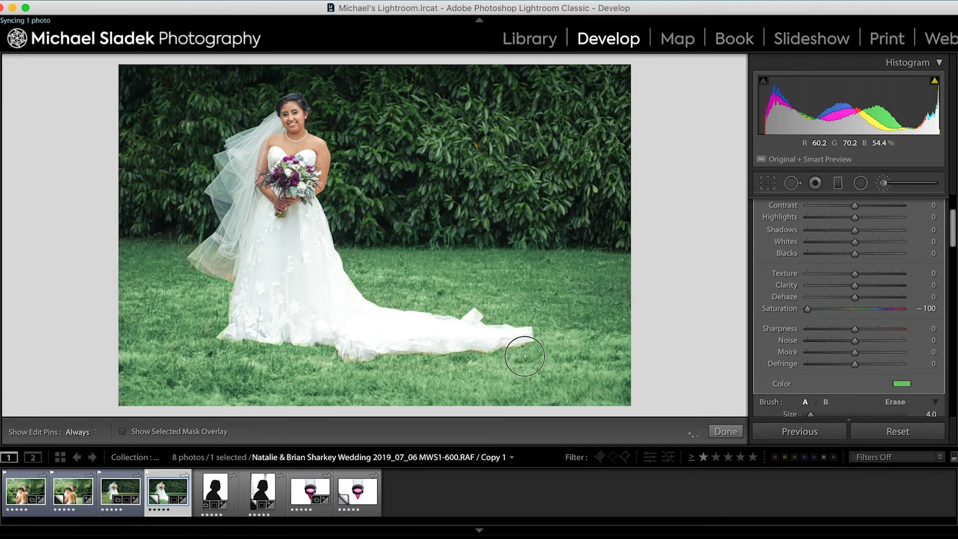
# Soften the grass tint to hue 106 at 48% saturation
pyautogui.press('h')
pyautogui.click(901, 383)
pyautogui.moveTo(716, 396); pyautogui.dragTo(708, 410)
pyautogui.click(663, 356)
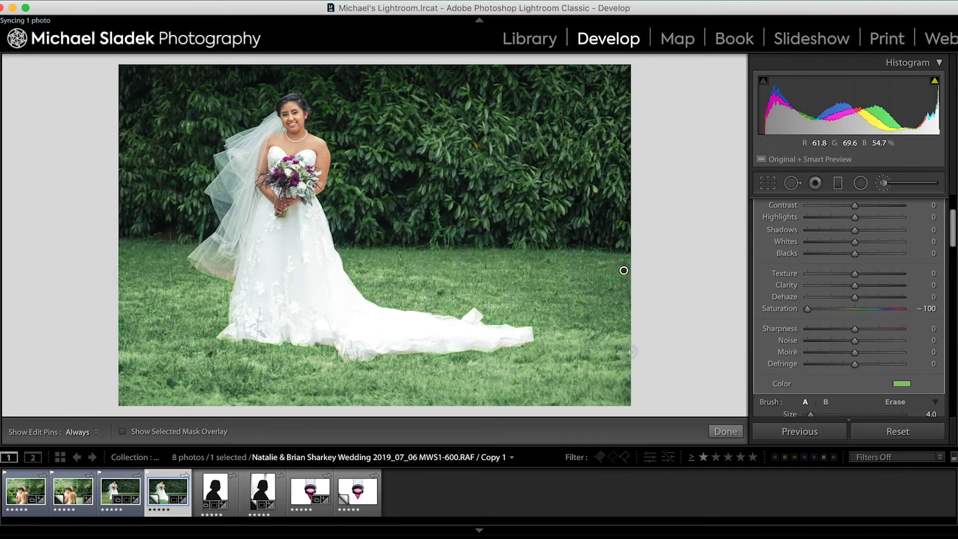
pyautogui.press('Left')
pyautogui.click(600, 352)
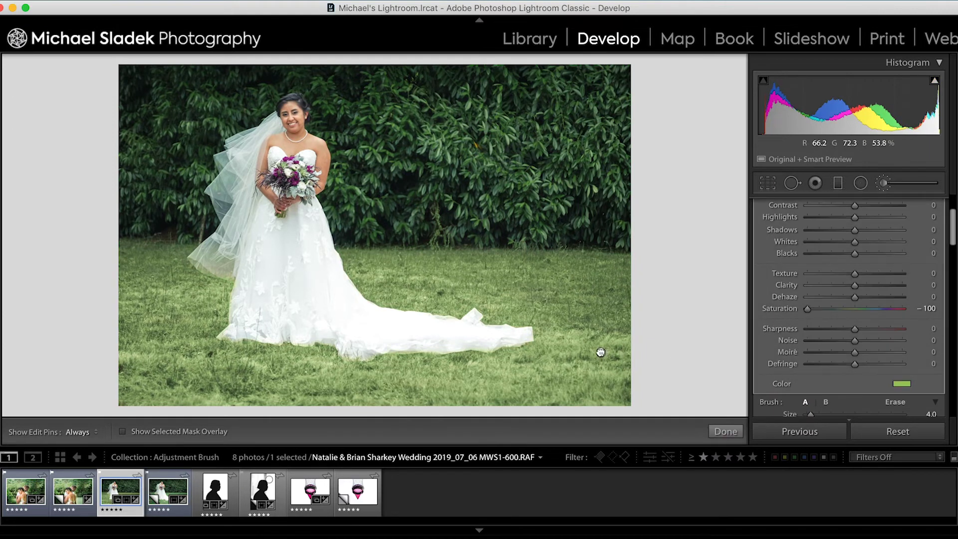
pyautogui.click(627, 353)
pyautogui.press('Right')
pyautogui.click(623, 271)
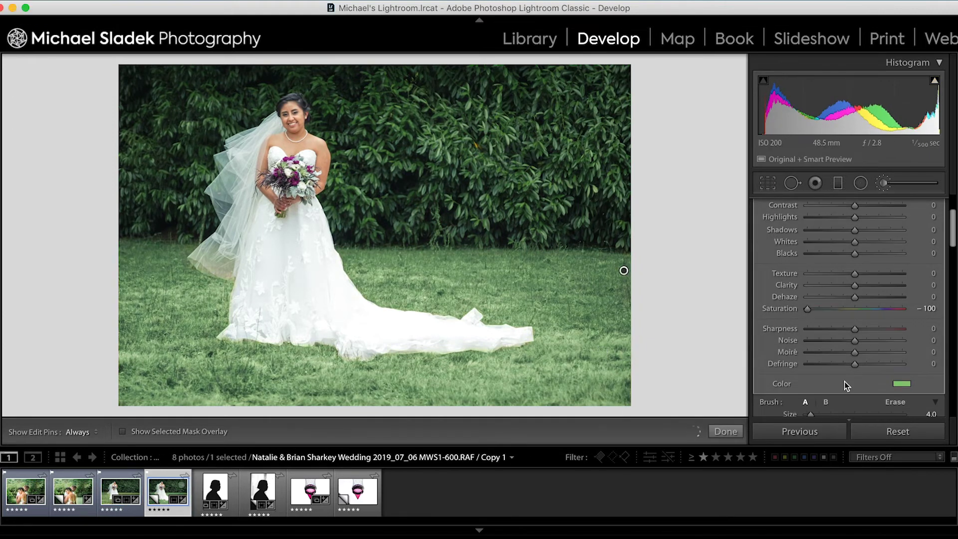
pyautogui.click(901, 384)
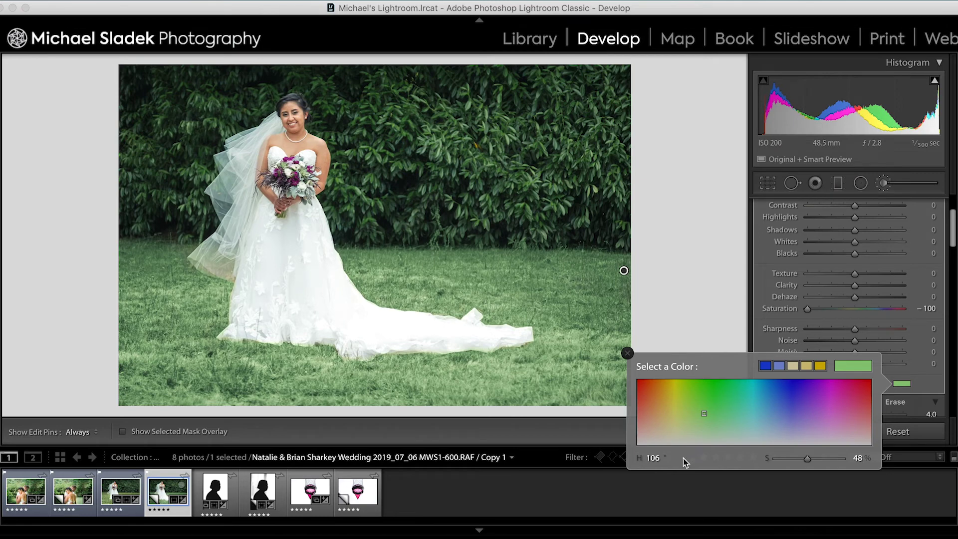
# Set the grass tint to hue 86, try a higher saturation, then settle on saturation 60
pyautogui.click(651, 458)
pyautogui.write('86')
pyautogui.press('Tab')
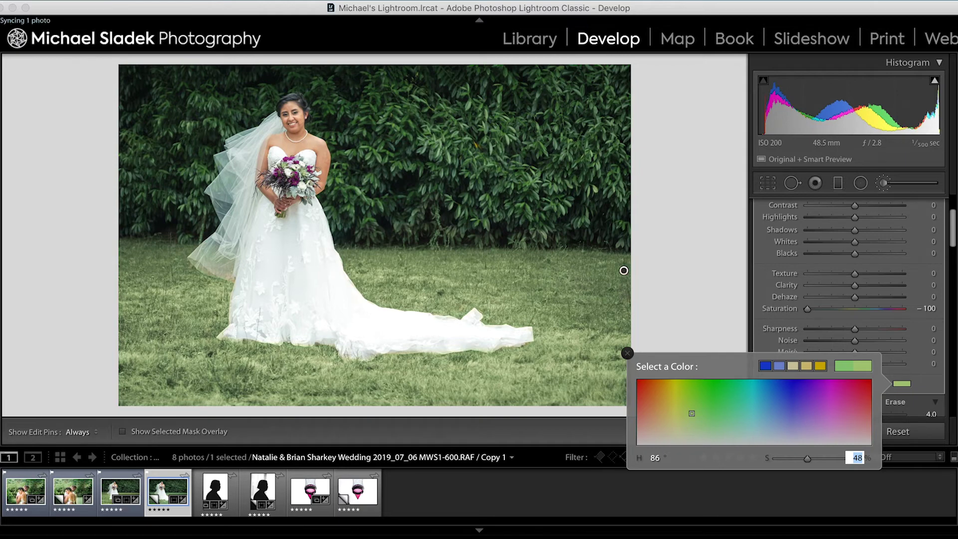
pyautogui.write('10')
pyautogui.write('06')
pyautogui.press('Return')
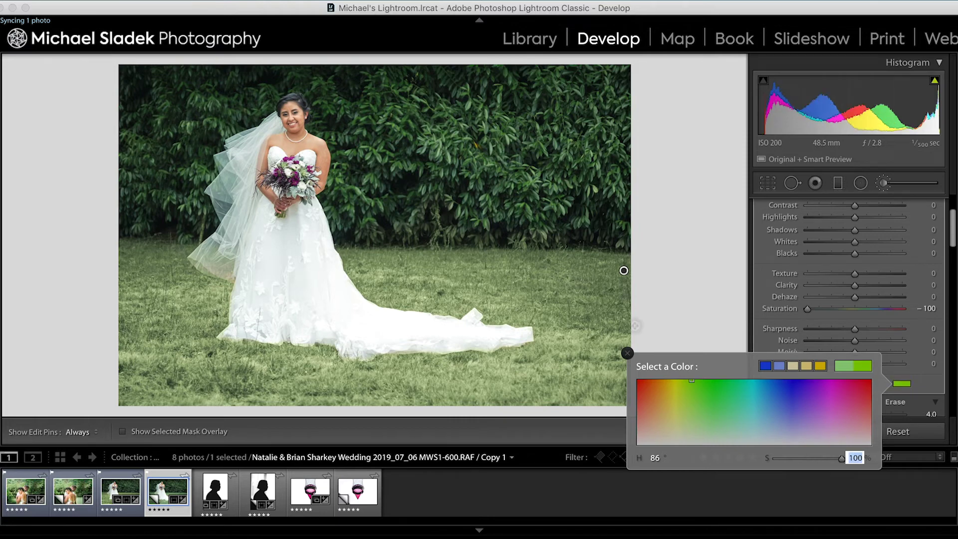
pyautogui.click(627, 353)
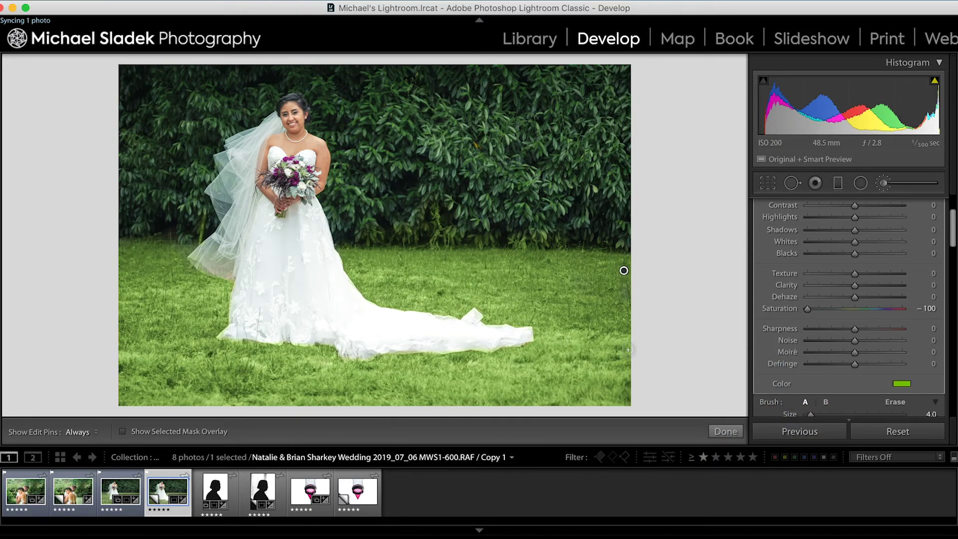
pyautogui.click(907, 386)
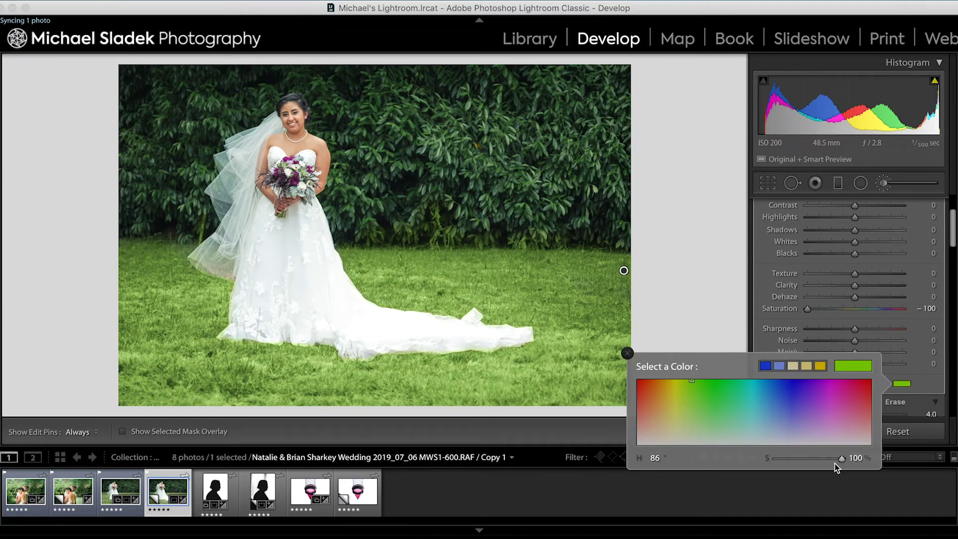
pyautogui.click(854, 457)
pyautogui.write('60')
pyautogui.click(859, 470)
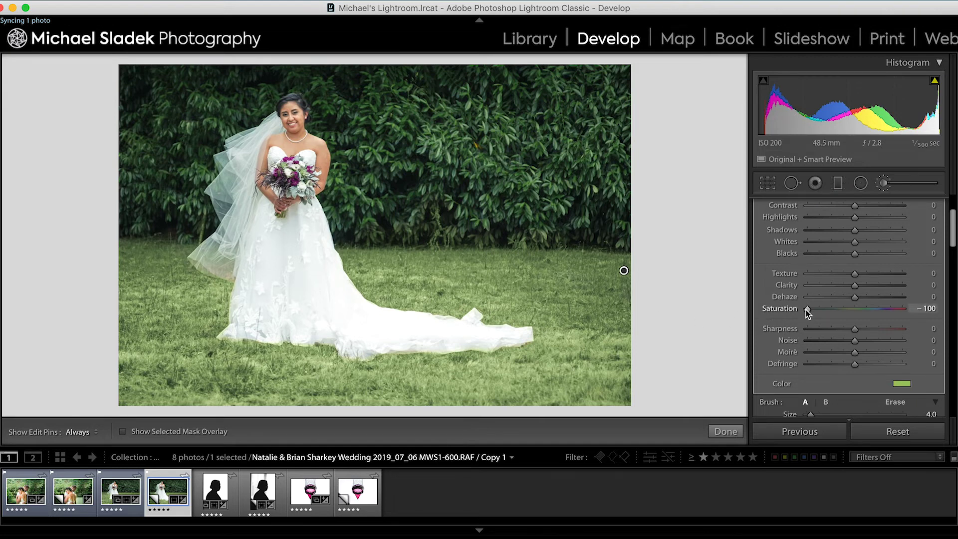
# Raise brush Saturation briefly to compare the original grass, then return it to −100
pyautogui.moveTo(808, 311); pyautogui.dragTo(855, 314)
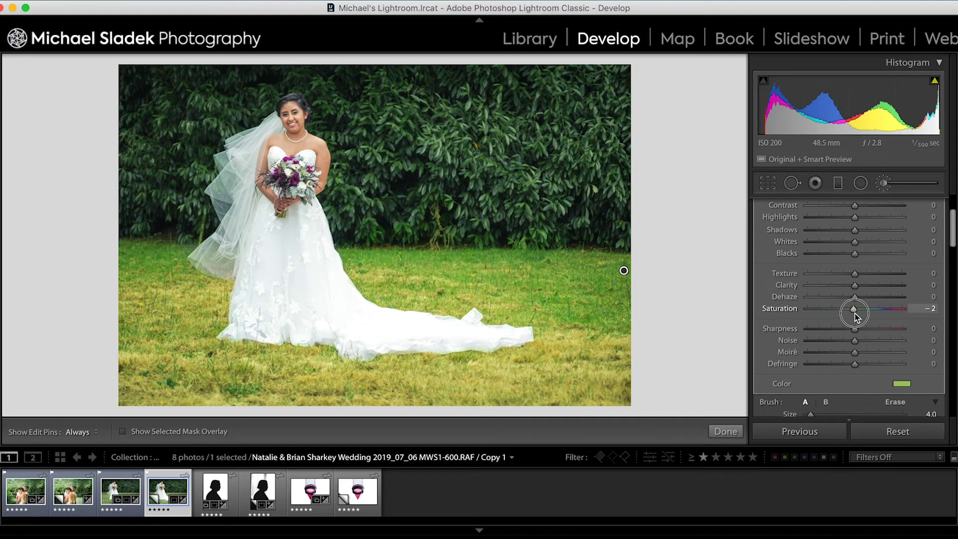
pyautogui.moveTo(854, 315); pyautogui.dragTo(762, 318)
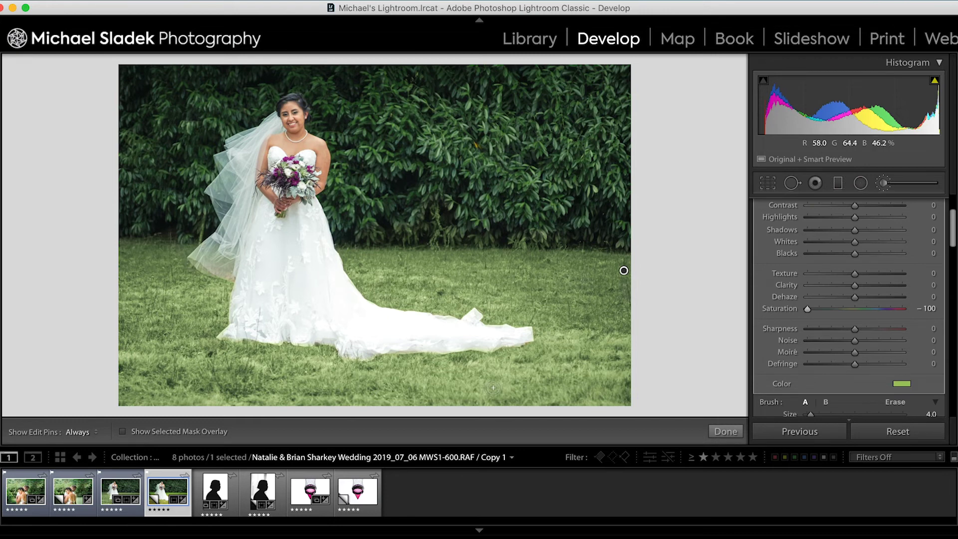
pyautogui.click(263, 491)
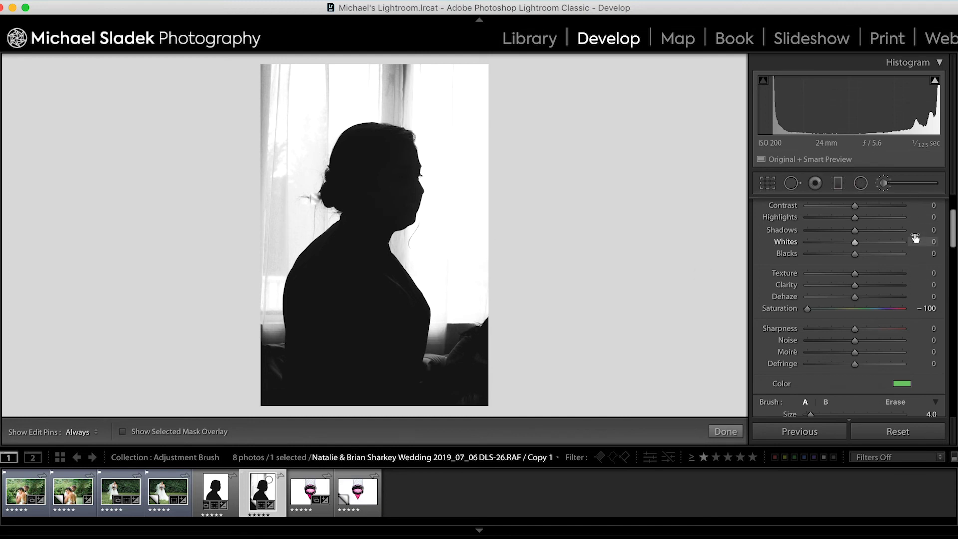
# Bring up the brush panel for the silhouette portrait DLS-26.RAF (Copy 1)
pyautogui.scroll(3, 914, 238)
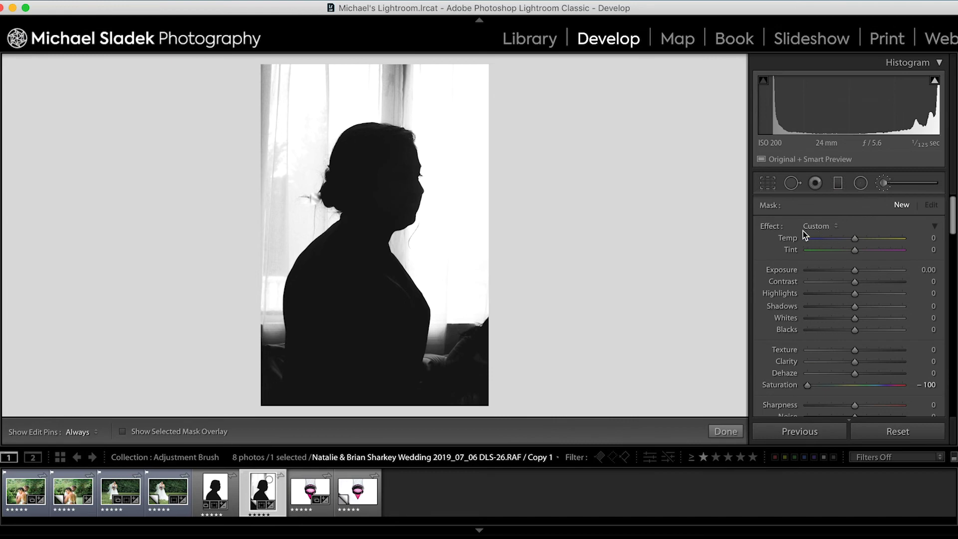
# Reset the brush effects, set Exposure to 4.00, and paint the top curtains white
pyautogui.doubleClick(763, 225)
pyautogui.moveTo(854, 271); pyautogui.dragTo(905, 284)
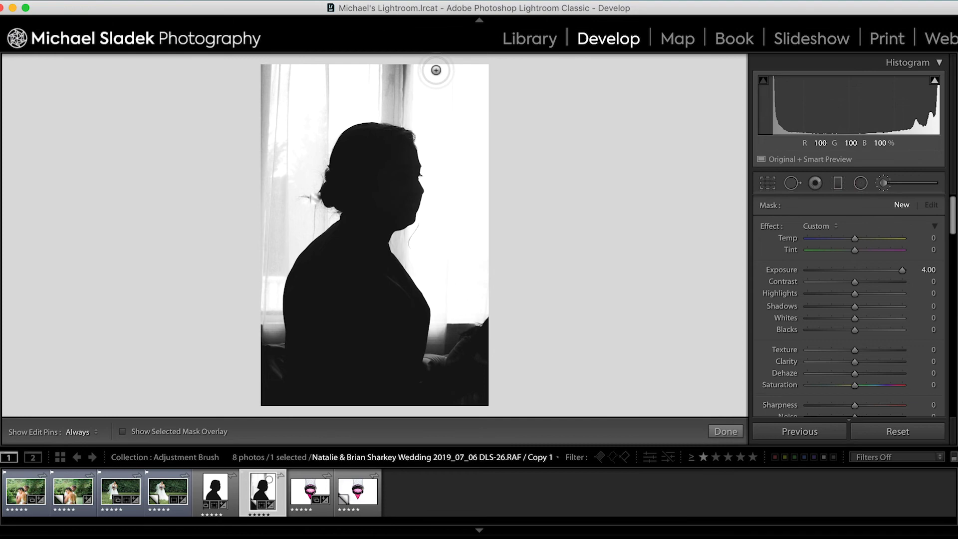
pyautogui.press('h')
pyautogui.moveTo(435, 70)
pyautogui.mouseDown()
pyautogui.moveTo(319, 65)
pyautogui.moveTo(248, 77)
pyautogui.moveTo(393, 76)
pyautogui.moveTo(452, 87)
pyautogui.moveTo(343, 100)
pyautogui.moveTo(415, 109)
pyautogui.moveTo(339, 95)
pyautogui.moveTo(303, 123)
pyautogui.moveTo(318, 113)
pyautogui.moveTo(315, 129)
pyautogui.moveTo(285, 146)
pyautogui.moveTo(272, 92)
pyautogui.moveTo(269, 181)
pyautogui.moveTo(269, 89)
pyautogui.moveTo(247, 148)
pyautogui.moveTo(273, 112)
pyautogui.moveTo(276, 159)
pyautogui.moveTo(285, 168)
pyautogui.moveTo(304, 146)
pyautogui.moveTo(305, 162)
pyautogui.moveTo(271, 235)
pyautogui.moveTo(269, 195)
pyautogui.moveTo(272, 228)
pyautogui.moveTo(258, 193)
pyautogui.moveTo(262, 302)
pyautogui.moveTo(268, 269)
pyautogui.moveTo(305, 221)
pyautogui.moveTo(290, 177)
pyautogui.moveTo(309, 150)
pyautogui.mouseUp()
# Brush the remaining window background beside the neck white, down to the window sill
pyautogui.press('h')
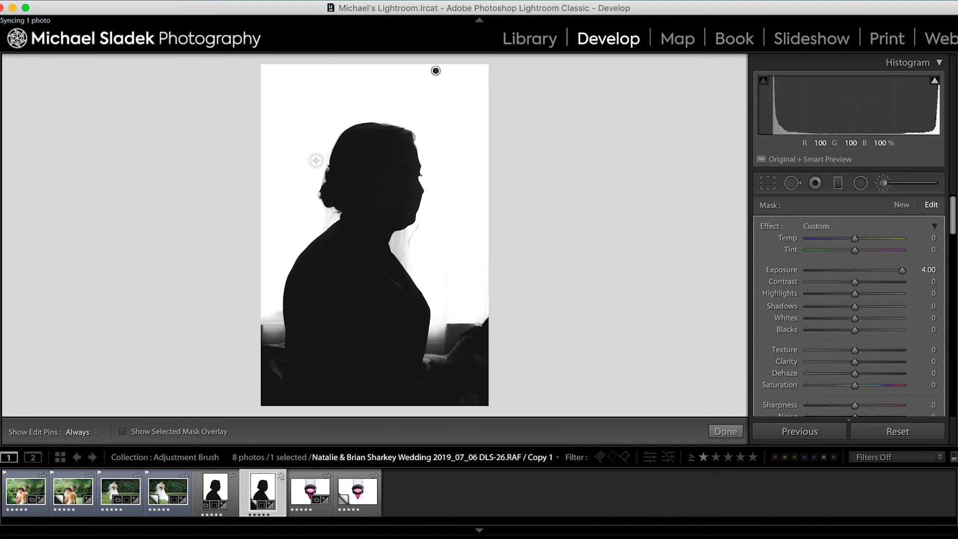
pyautogui.press('h')
pyautogui.press('h')
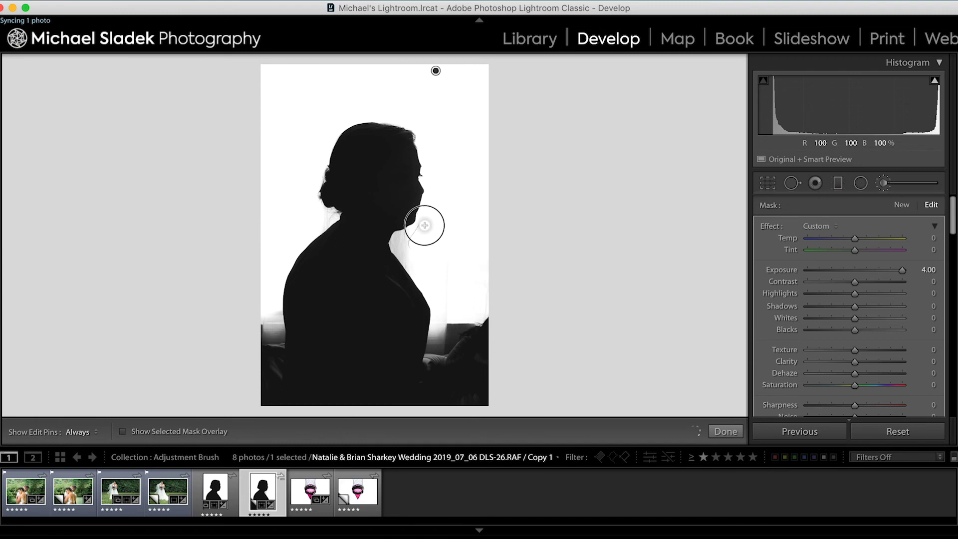
pyautogui.press('h')
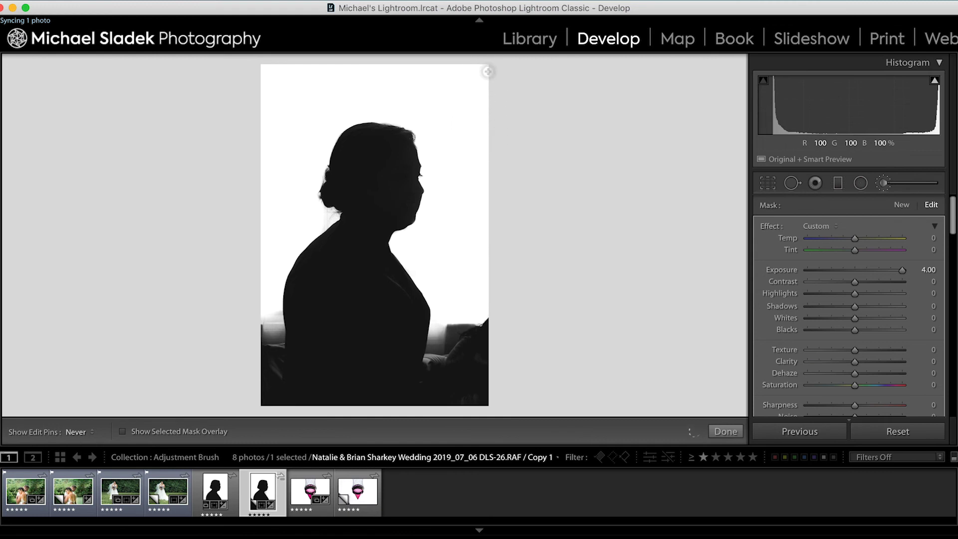
pyautogui.press('h')
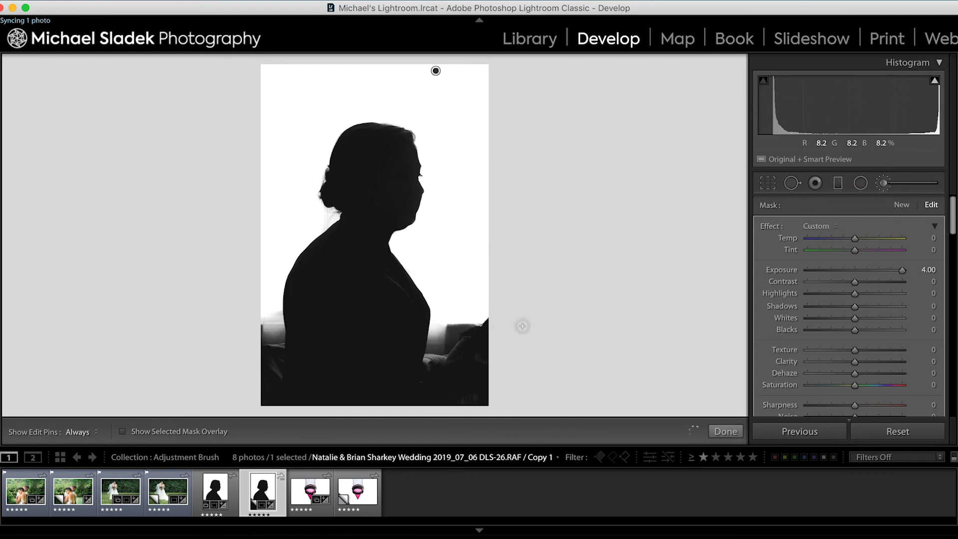
pyautogui.press('h')
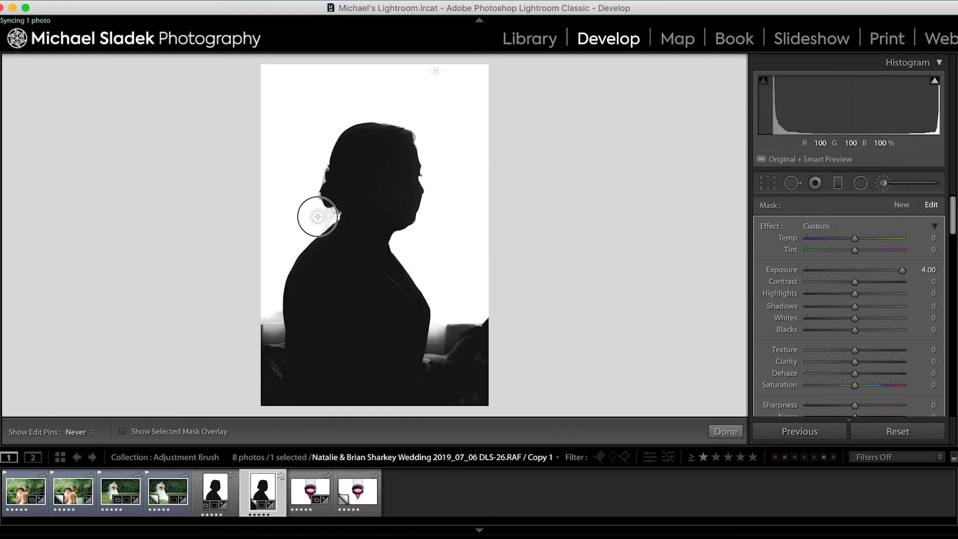
pyautogui.moveTo(318, 217)
pyautogui.mouseDown()
pyautogui.moveTo(328, 216)
pyautogui.moveTo(320, 220)
pyautogui.moveTo(315, 194)
pyautogui.mouseUp()
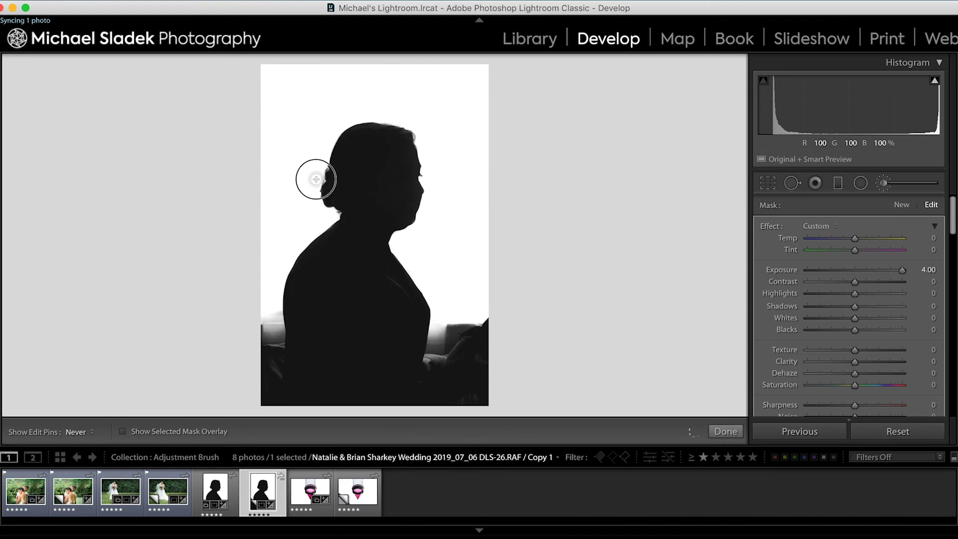
pyautogui.press('h')
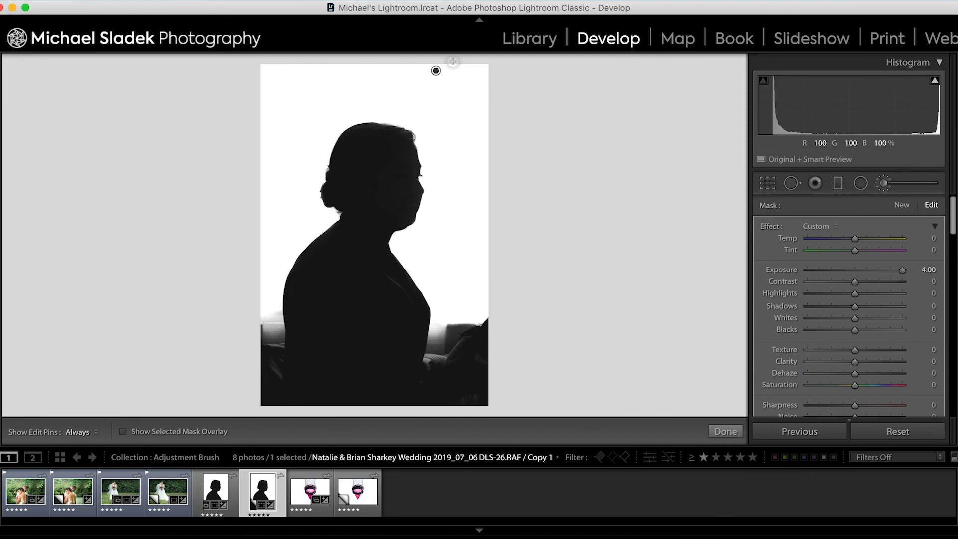
pyautogui.moveTo(437, 70)
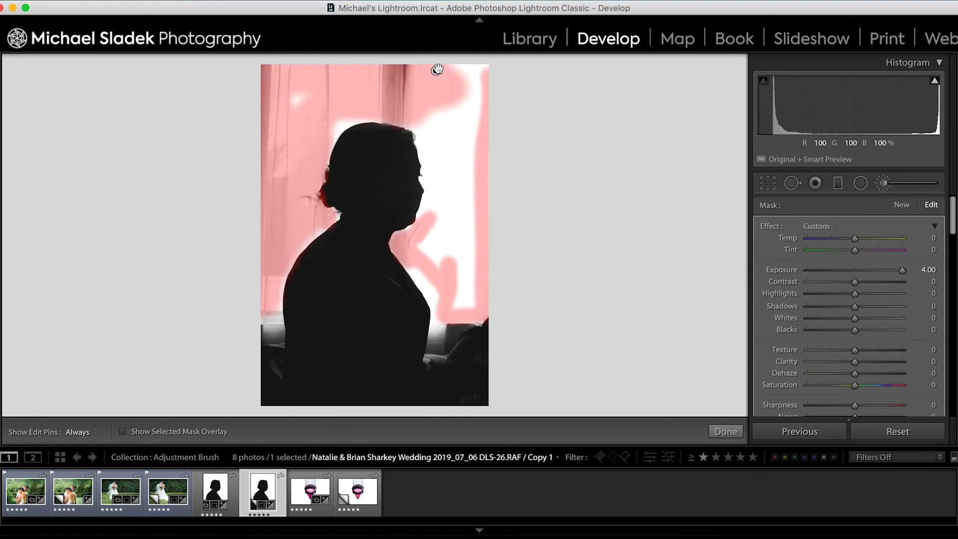